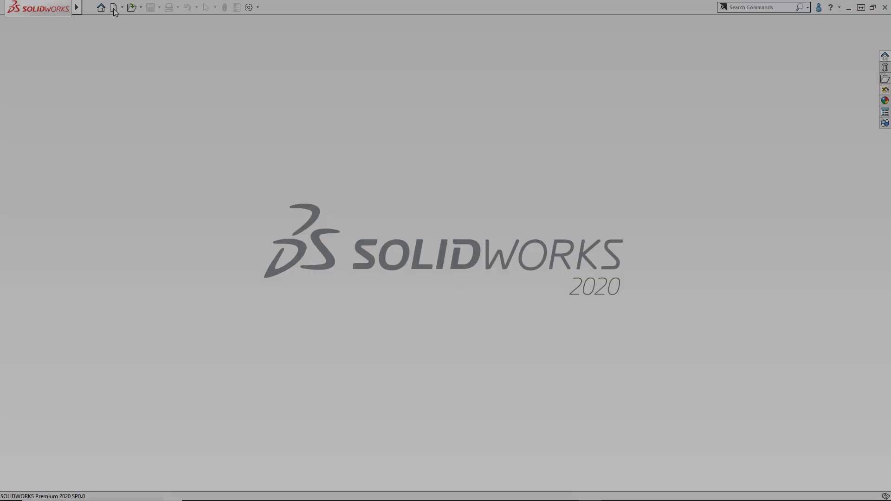
Start a new Part Inch document and sketch a corner rectangle on the Front Plane.
left_click(114, 8)
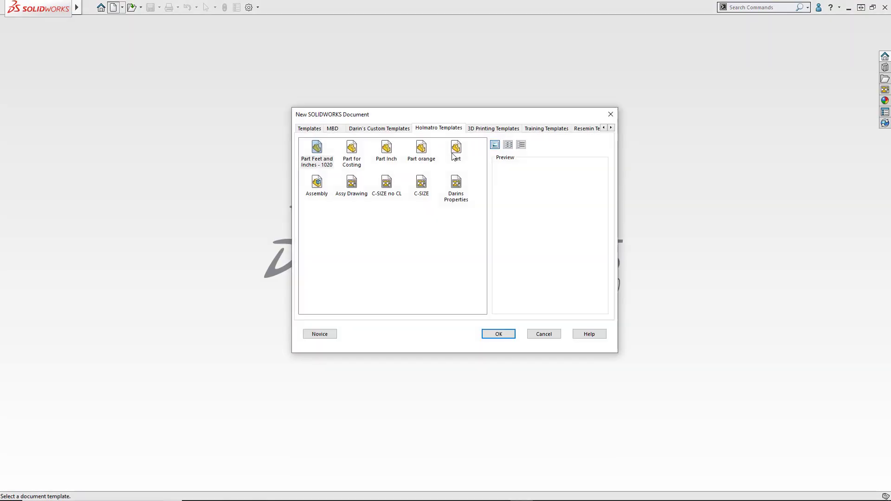
double_click(386, 147)
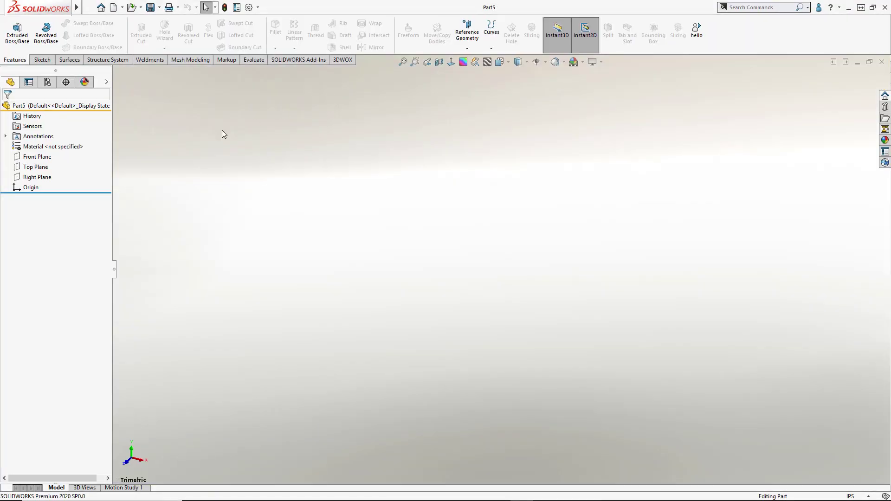
left_click(37, 156)
left_click(56, 123)
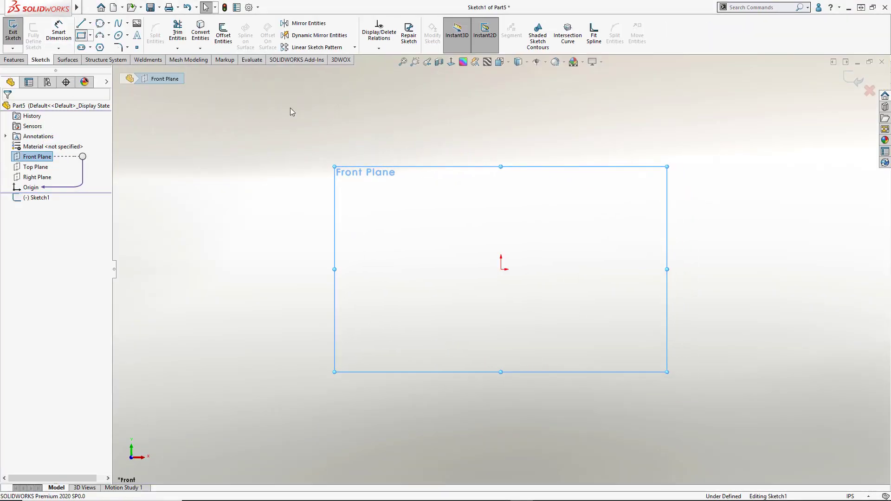
left_click(500, 269)
left_click(713, 107)
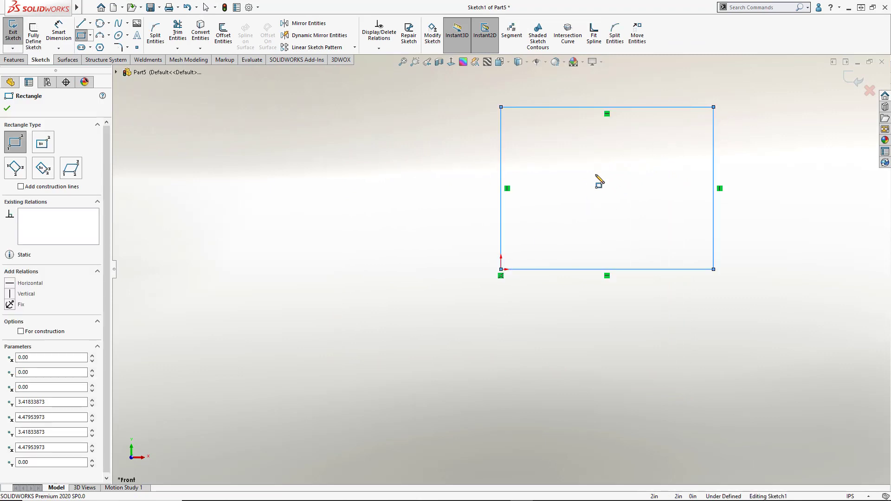
Dimension the rectangle 20 in wide and 18 in tall.
key("s")
left_click(606, 183)
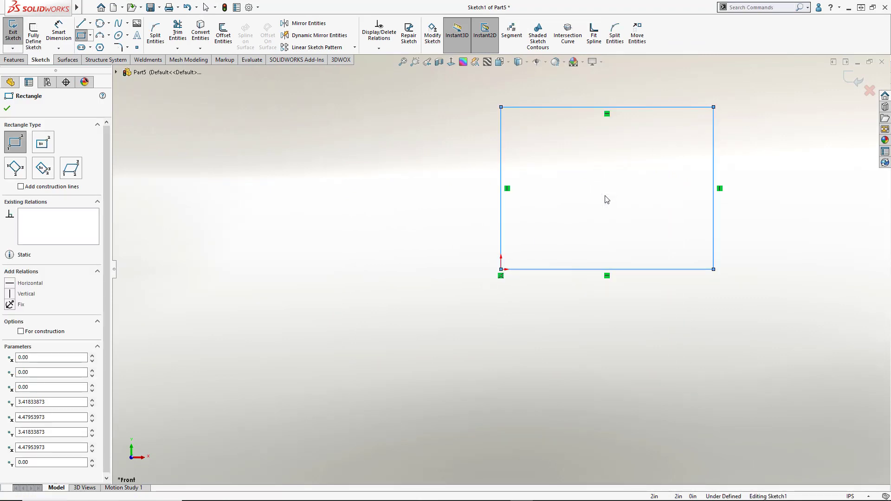
left_click(618, 281)
left_click(614, 323)
type("20")
key("Return")
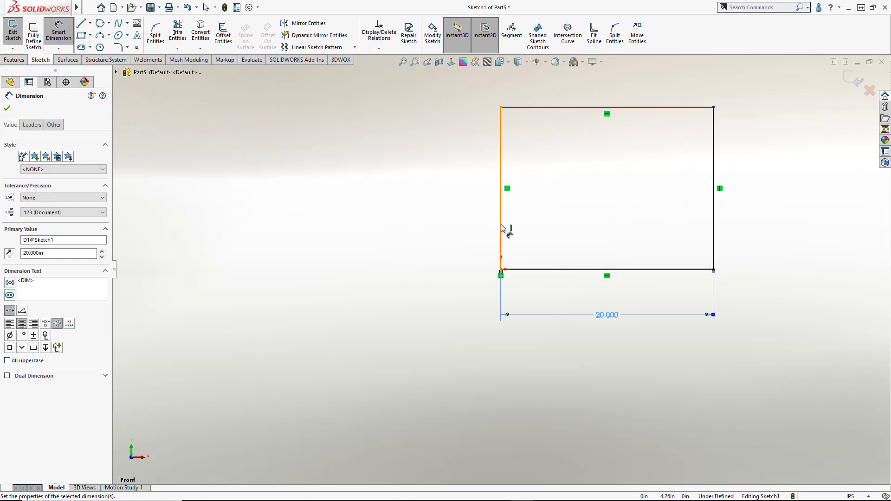
left_click(501, 227)
left_click(452, 193)
type("18")
key("Return")
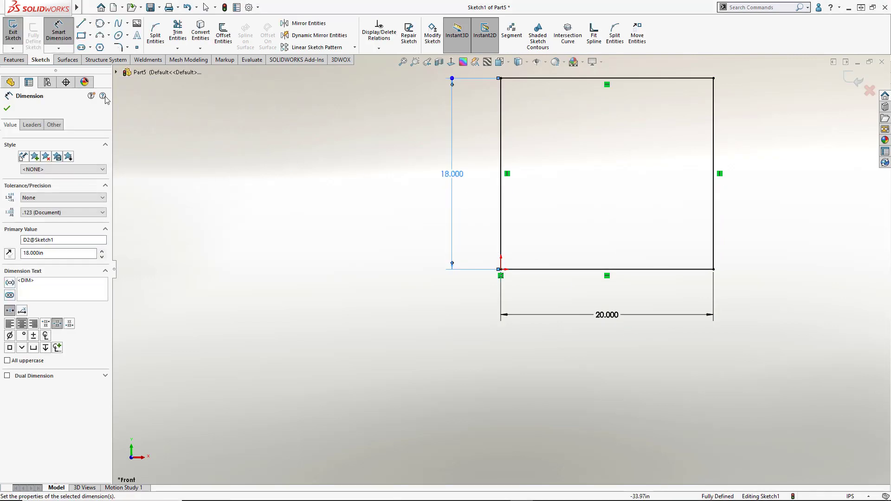
Extrude the rectangle 24 inches in the reversed direction into a solid block.
left_click(14, 59)
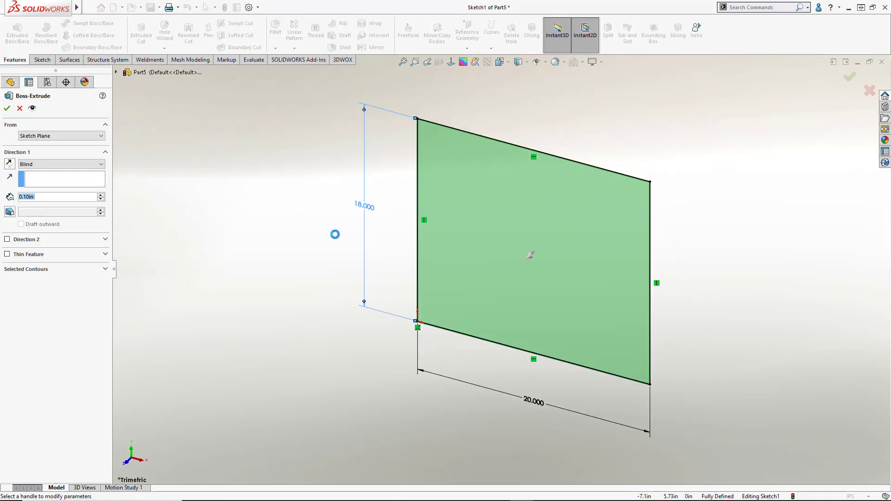
left_click(9, 162)
left_click(7, 108)
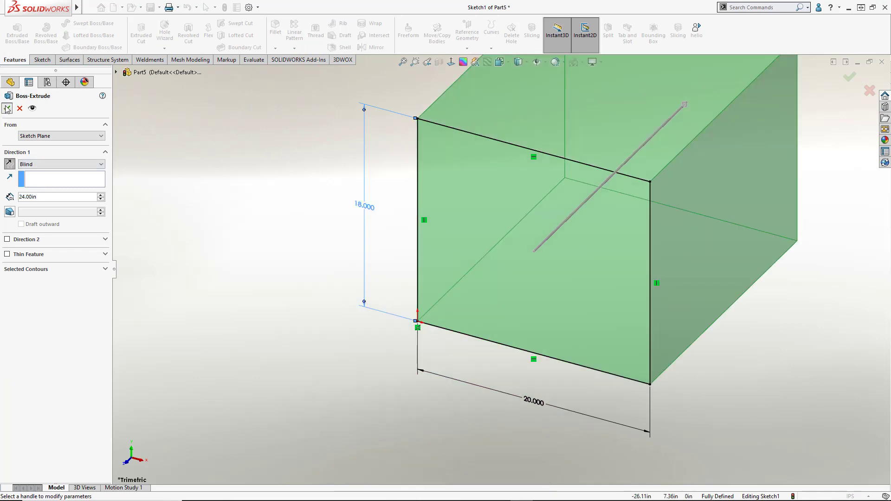
left_click(403, 62)
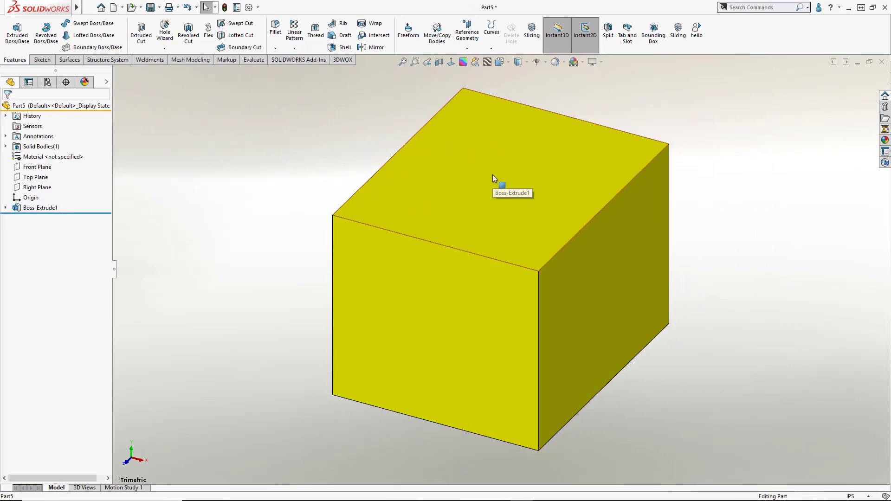
Shell the block with 0.5 in walls, removing the top face.
left_click(472, 177)
left_click(331, 47)
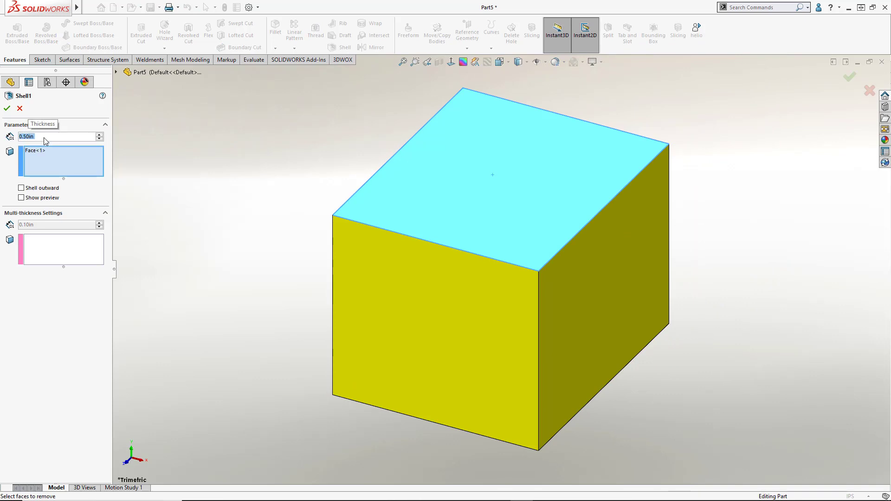
key("Return")
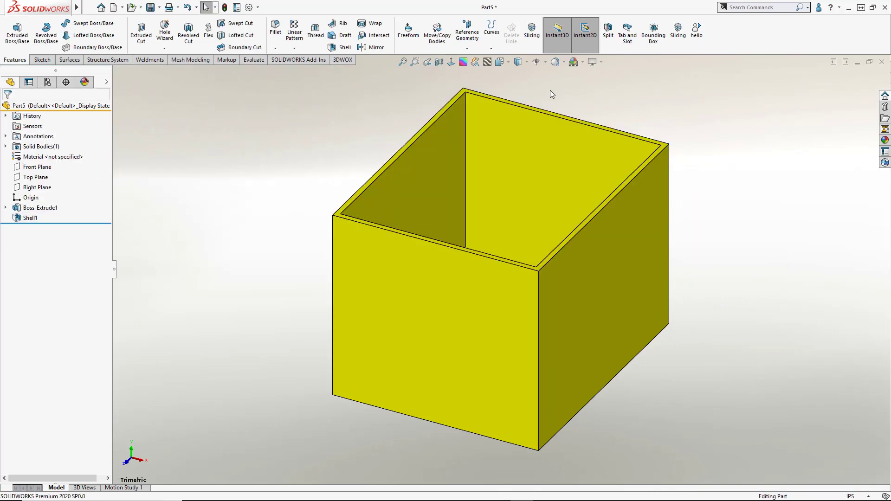
Split the front panel off using the inner face as the tool, then hide it.
left_click(609, 41)
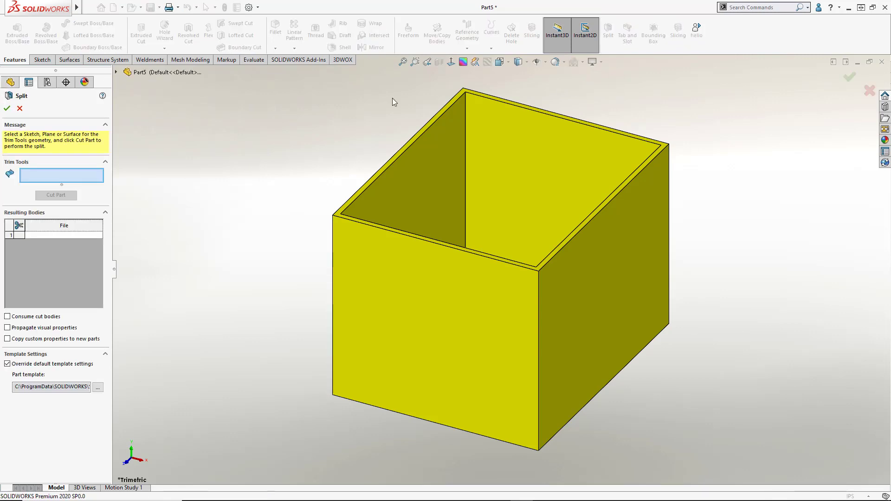
middle_click_drag(335, 173, 334, 251)
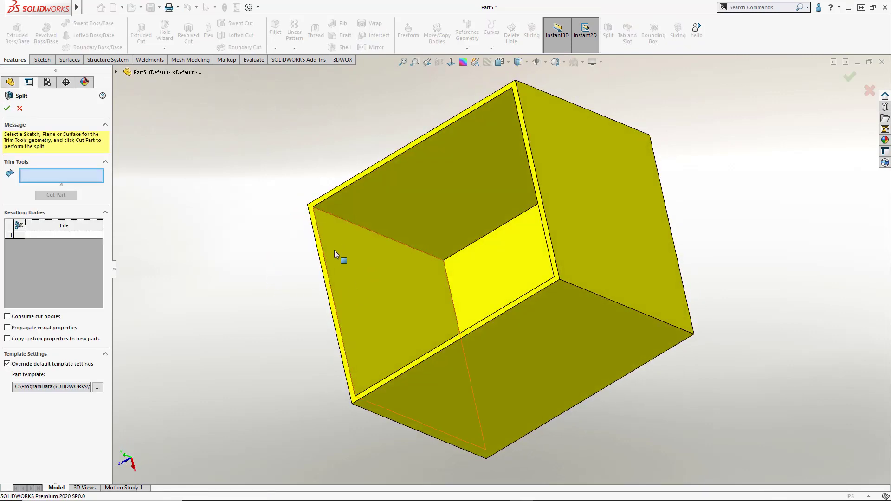
left_click(357, 255)
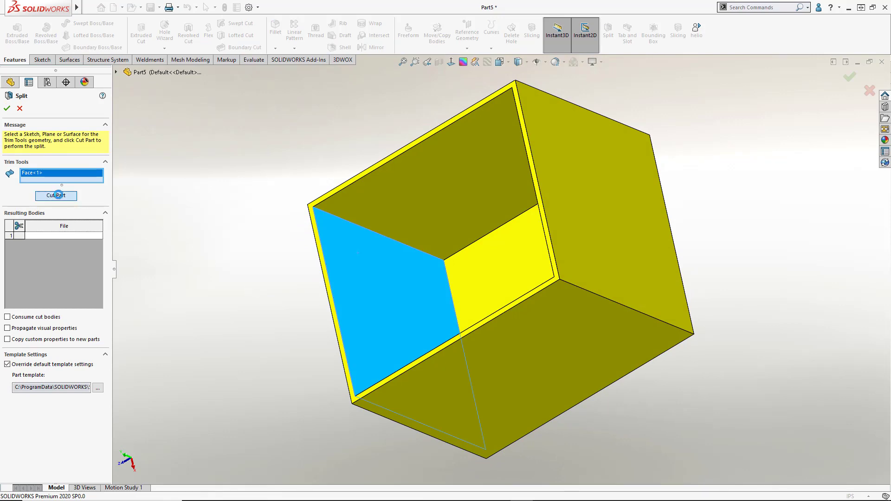
left_click(56, 195)
middle_click_drag(441, 294, 499, 134)
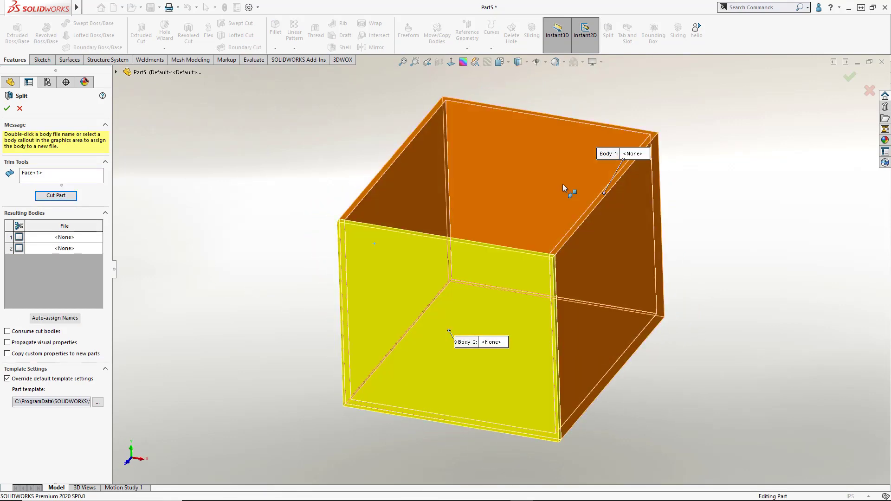
left_click(401, 280)
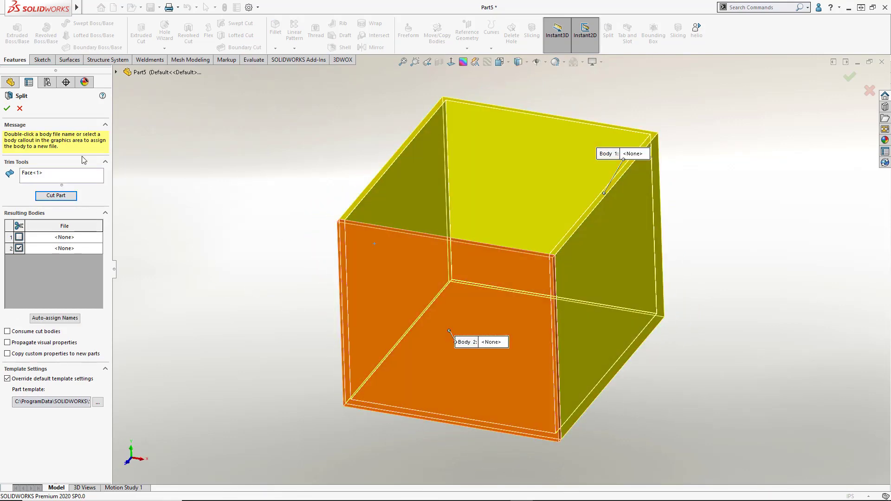
left_click(10, 109)
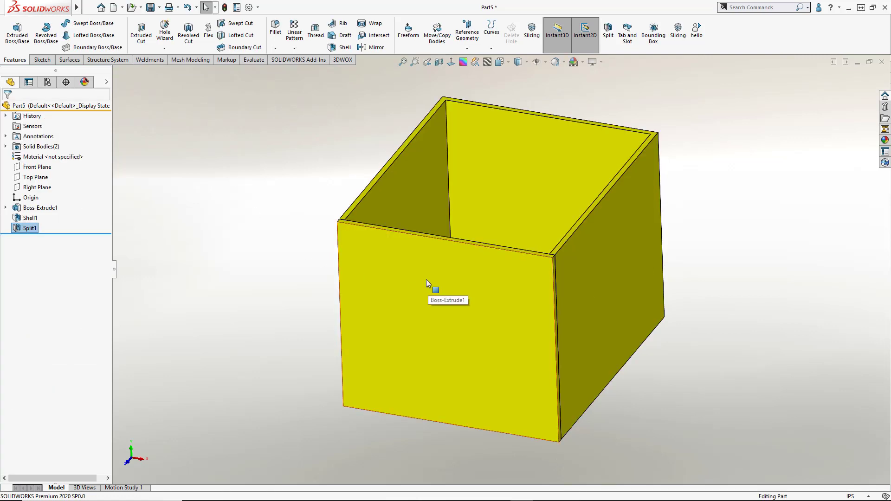
key("Tab")
Show the front panel again and assign Maple as the part material.
key("shift+Tab")
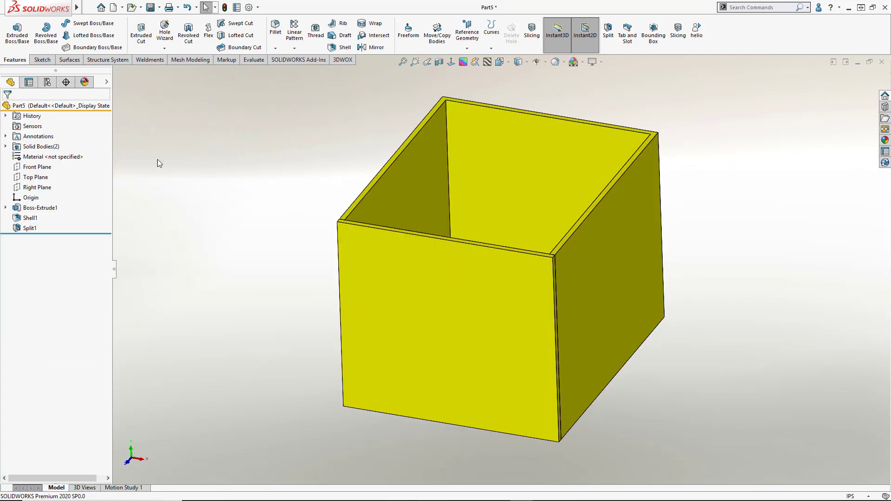
right_click(62, 159)
left_click(120, 308)
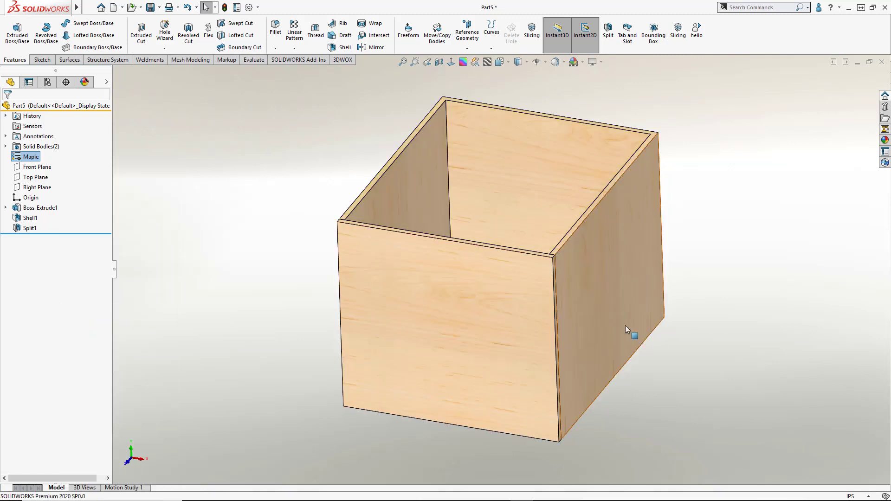
Split off the left and right side panels using both inner side faces, then hide a panel.
left_click(608, 31)
left_click(407, 167)
middle_click_drag(411, 175, 590, 270)
left_click(604, 258)
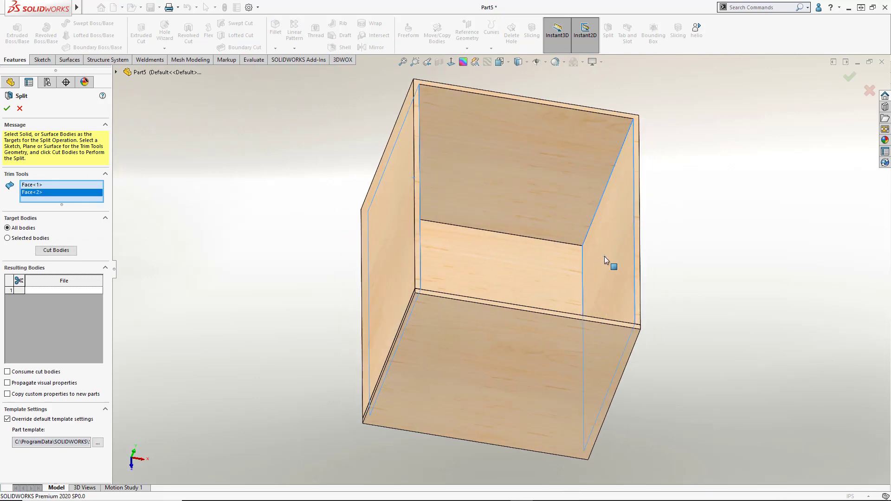
left_click(57, 250)
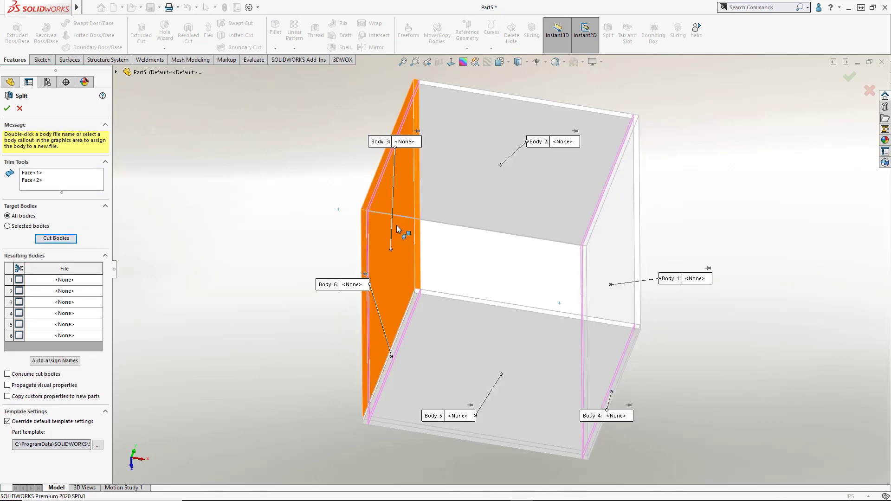
left_click(611, 245)
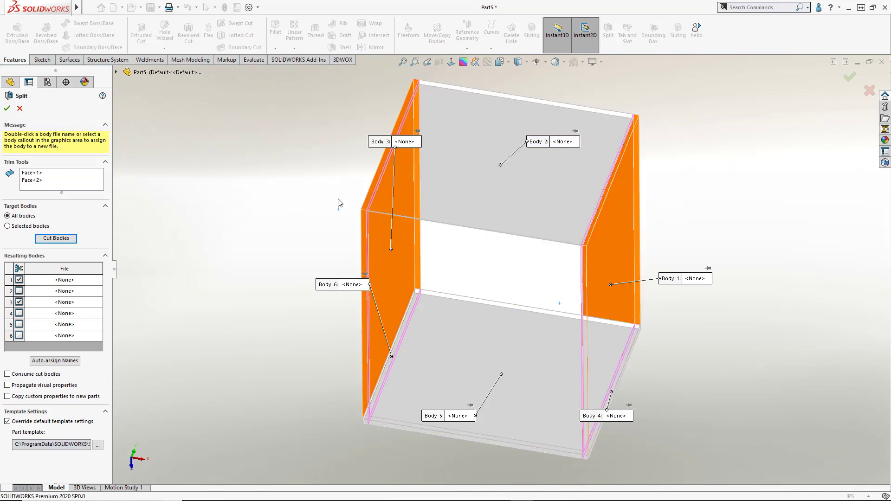
left_click(7, 108)
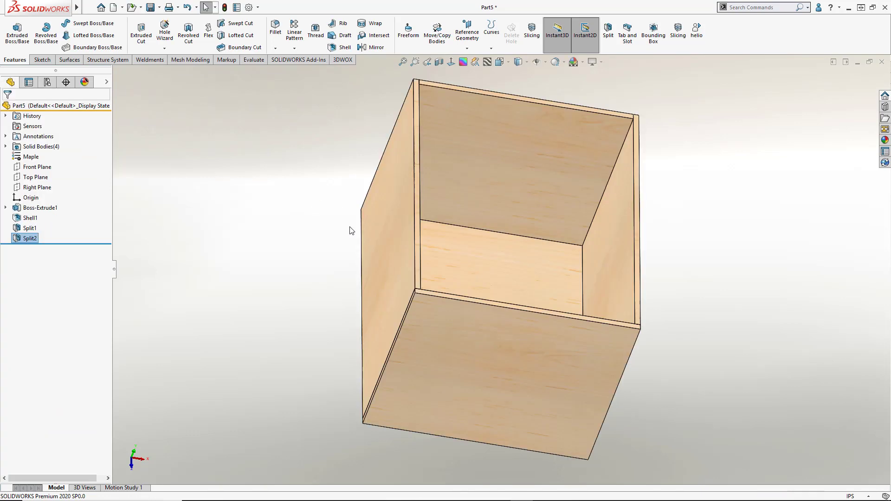
middle_click_drag(352, 232, 361, 211)
key("Tab")
Split the bottom panel from the back panel using the bottom face, then show all bodies.
key("Tab")
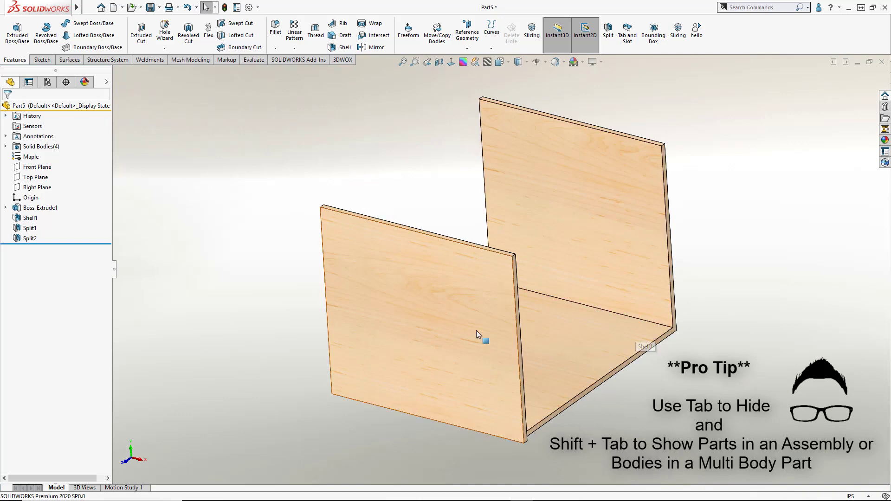
key("Tab")
left_click(605, 44)
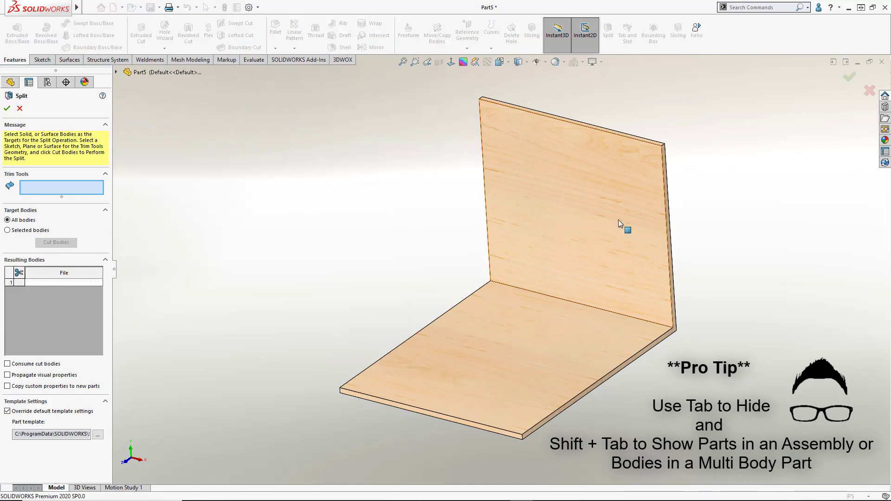
left_click(574, 352)
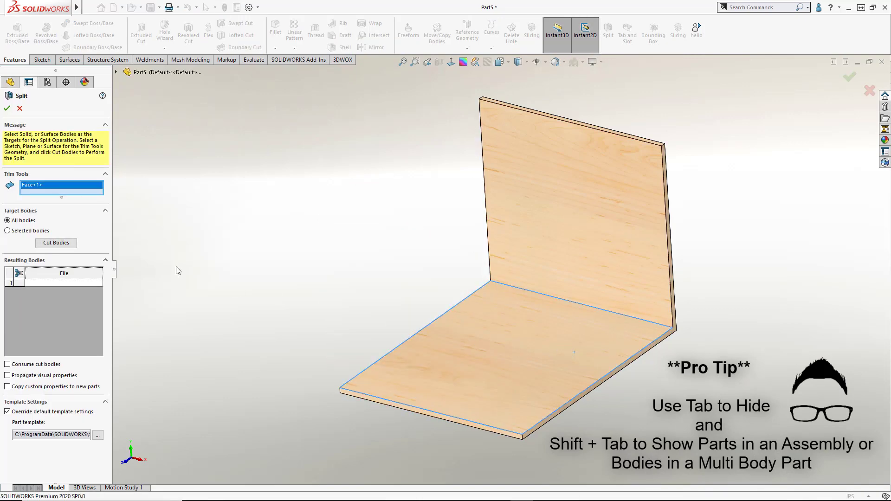
left_click(56, 242)
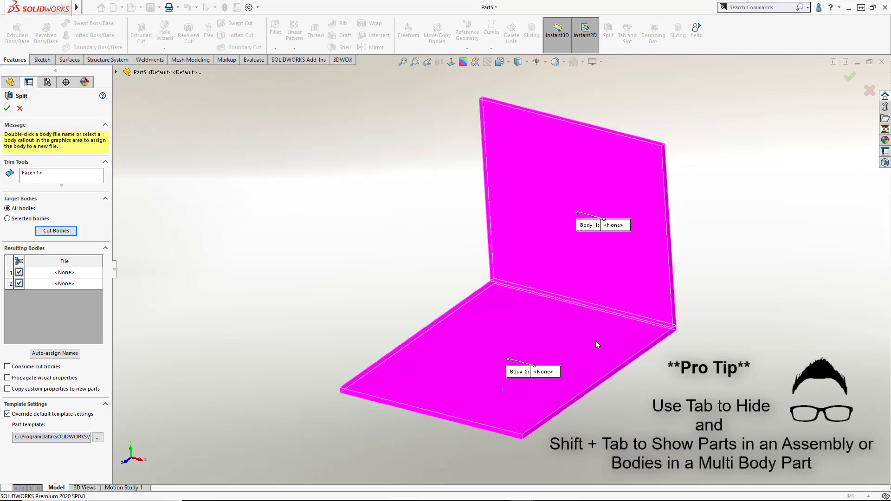
key("Return")
key("shift+Tab")
key("shift+Tab")
key("shift+Tab")
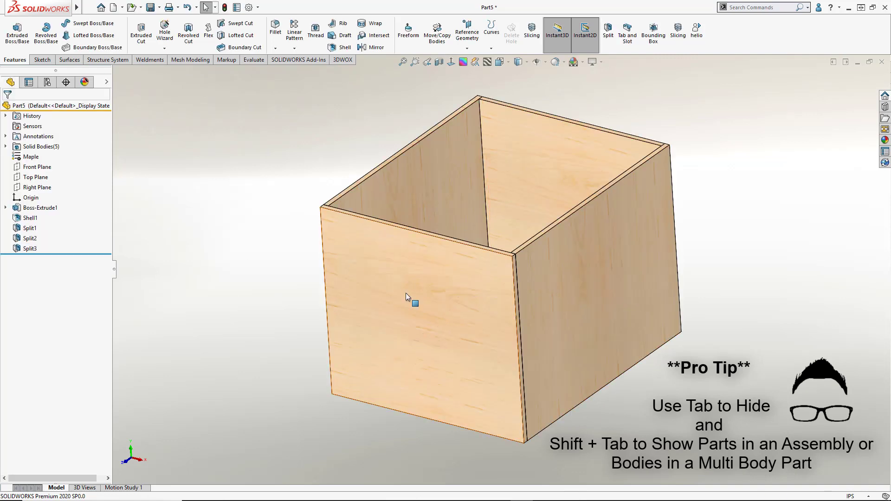
Sketch a rectangle on the front panel offset 3 in inward from its edges.
left_click(415, 295)
left_click(459, 250)
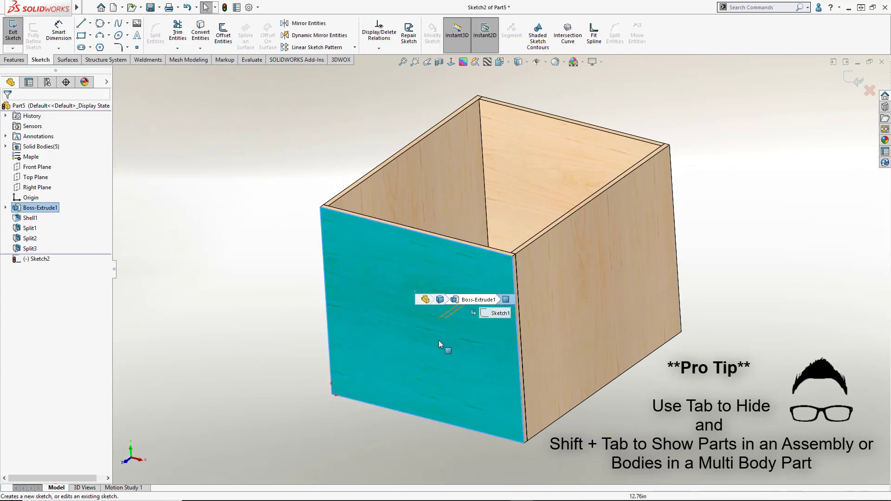
left_click(223, 34)
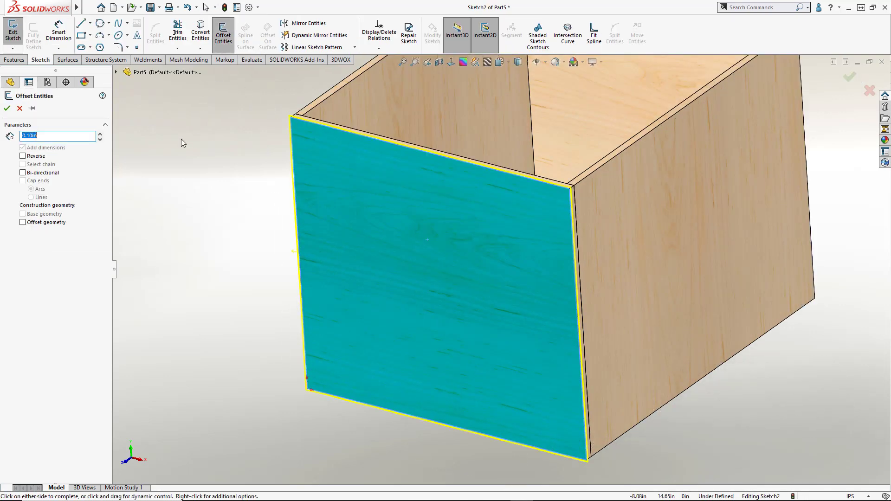
type("3")
key("Return")
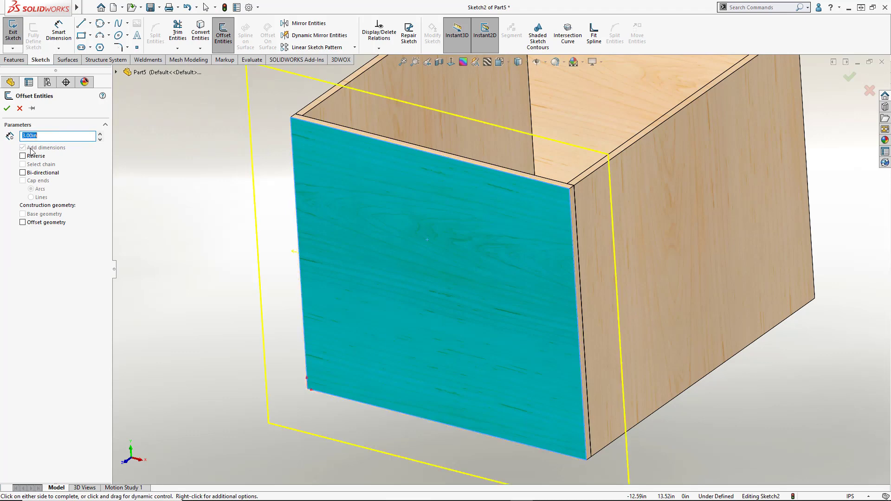
left_click(23, 155)
left_click(7, 108)
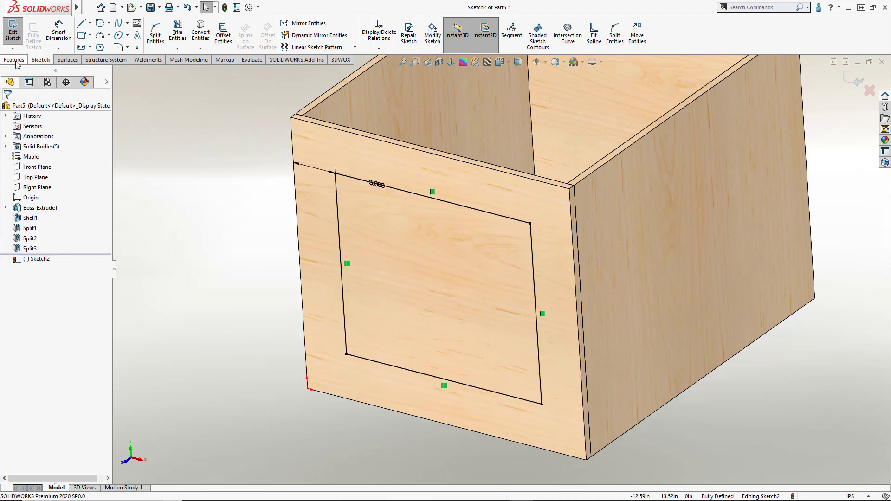
Extrude-cut the offset rectangle through the front panel with Up To Next.
left_click(15, 60)
left_click(141, 39)
left_click(58, 164)
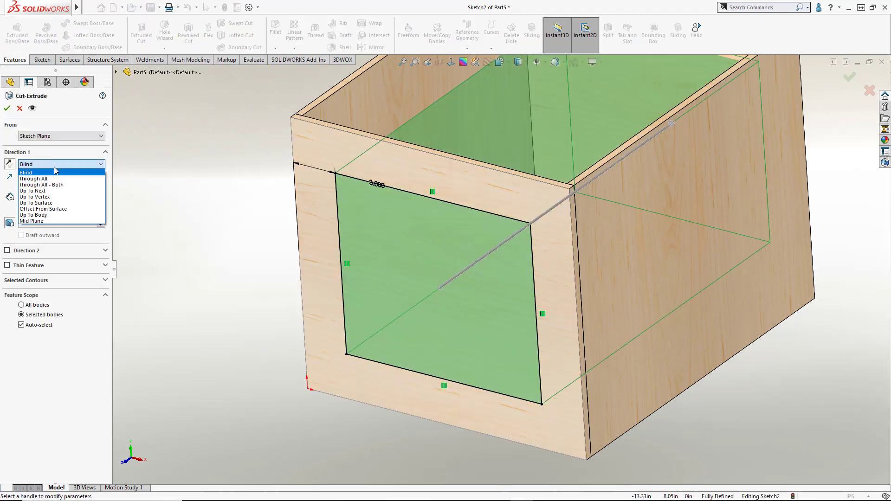
left_click(56, 192)
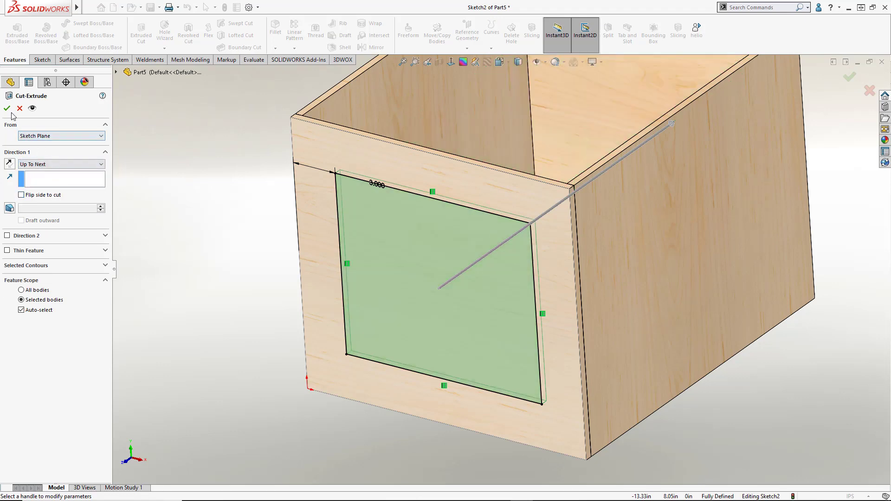
left_click(8, 111)
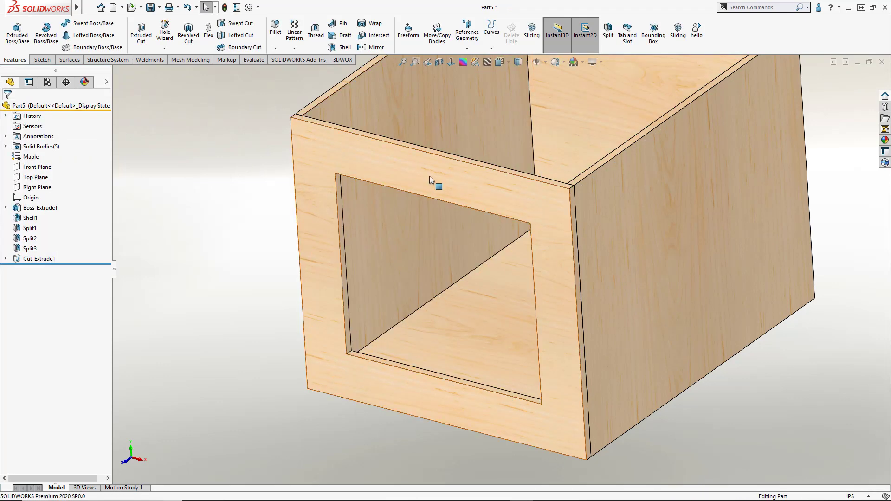
Split the front frame along the opening's top and bottom faces into rails and stiles.
left_click(607, 30)
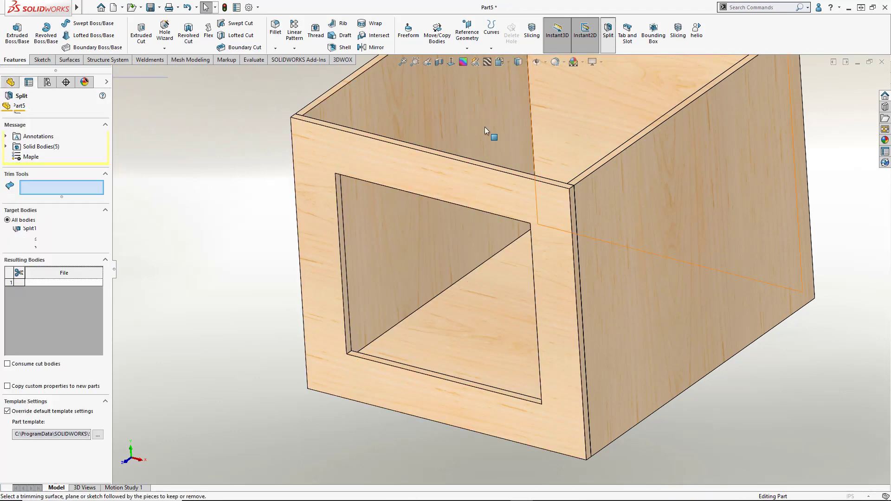
middle_click_drag(463, 153, 402, 361)
left_click(397, 355)
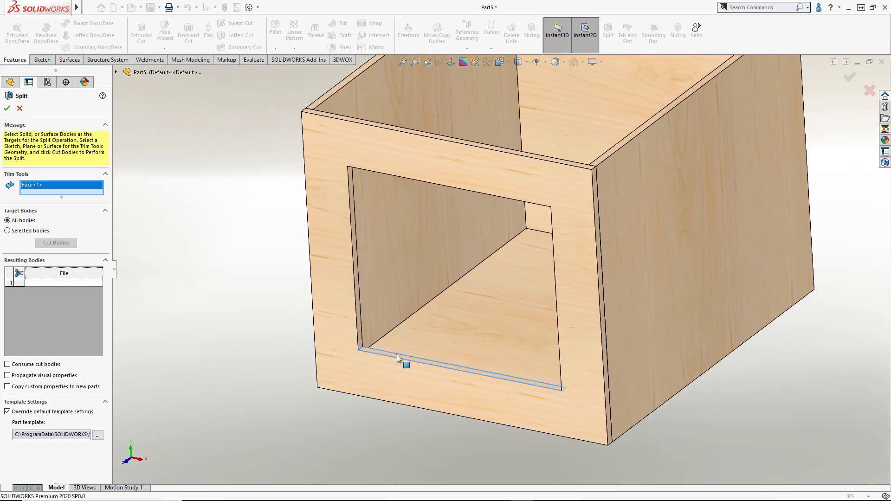
middle_click_drag(429, 168, 400, 201)
scroll(400, 199, "down", 5)
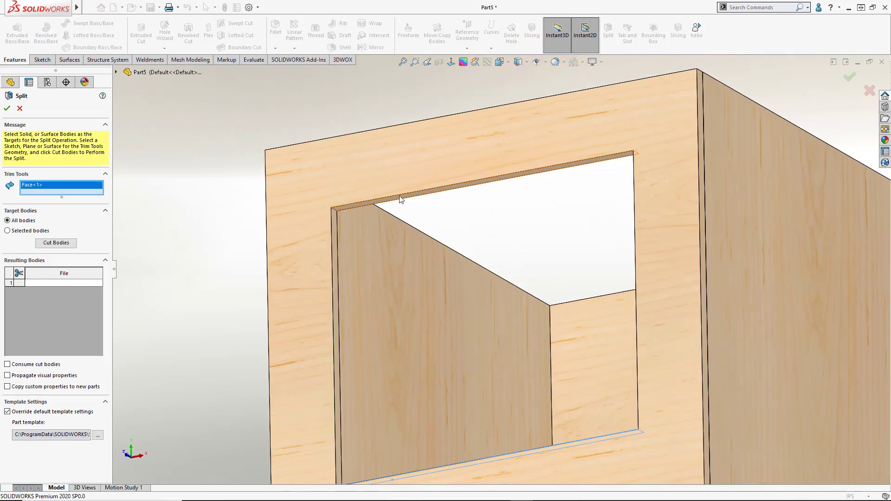
left_click(401, 199)
left_click(57, 251)
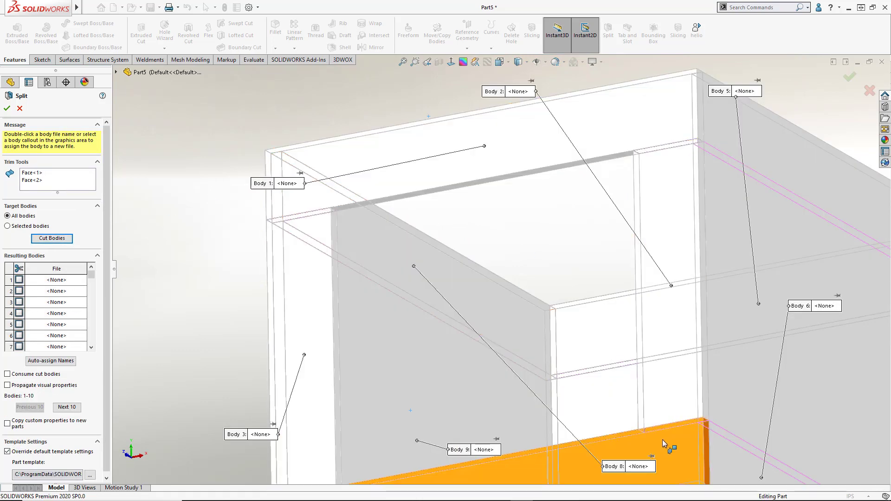
key("Return")
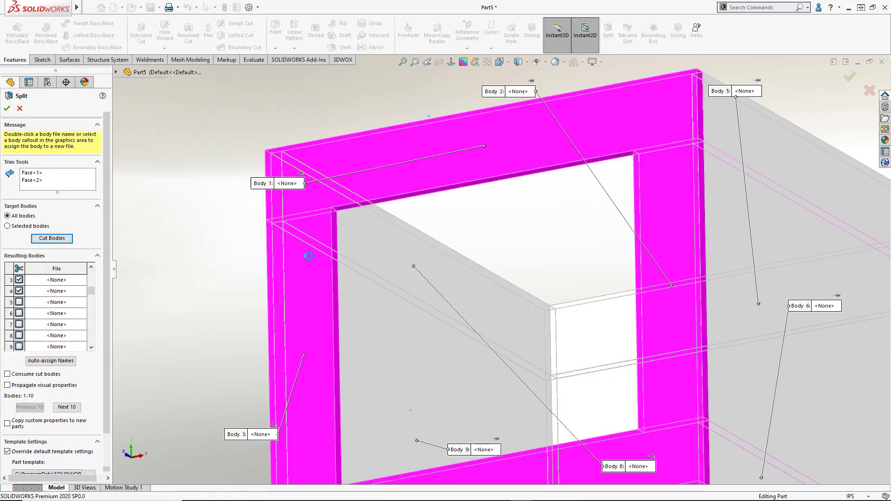
key("ctrl+7")
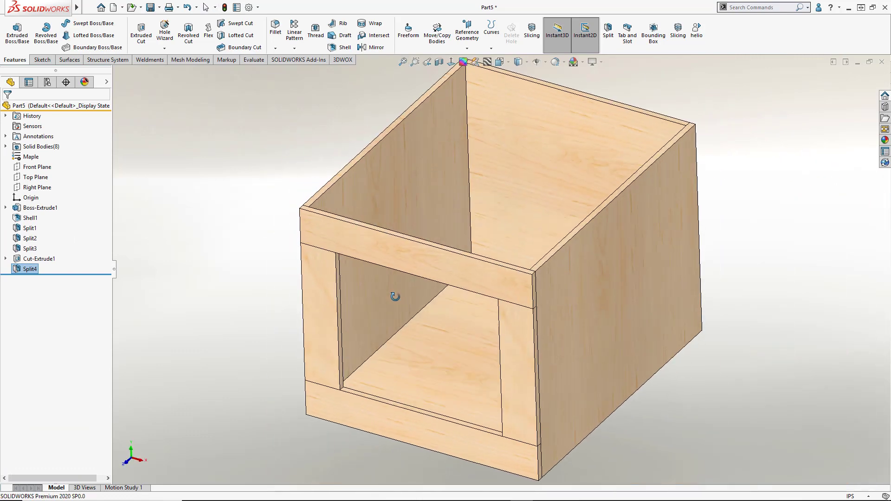
left_click(273, 183)
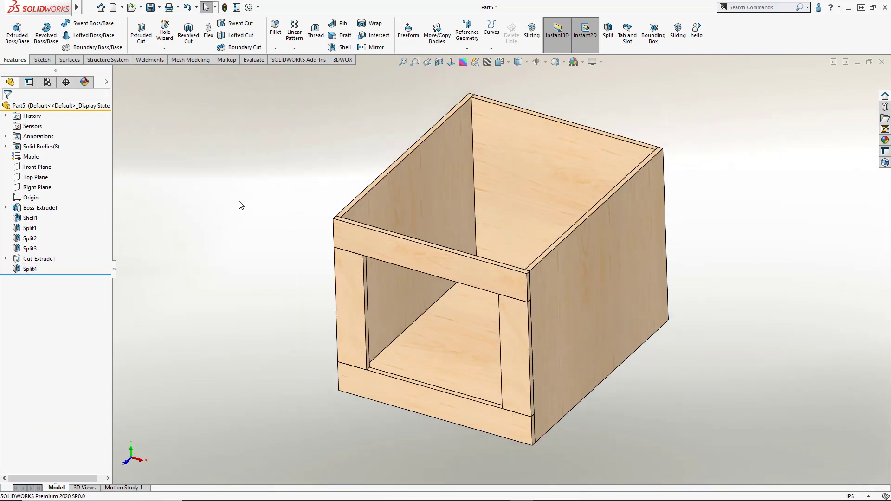
Suppress Split4 and start a new sketch on the front face.
left_click(18, 271)
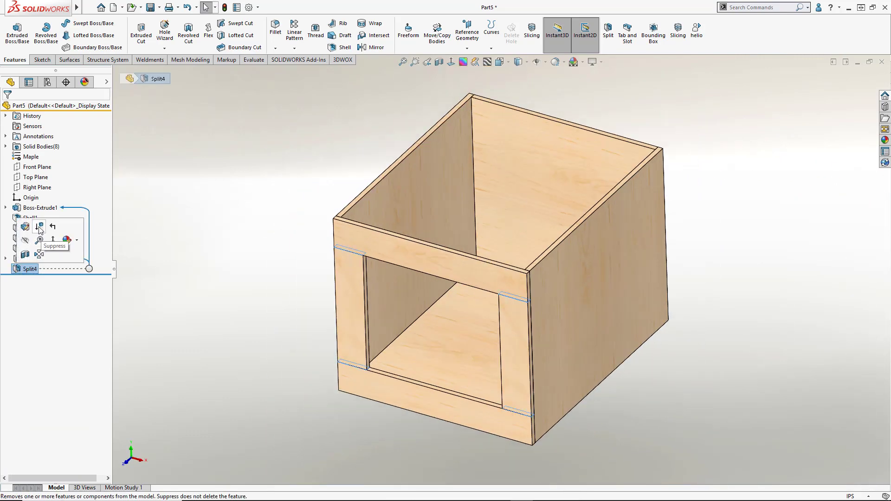
left_click(40, 243)
left_click(424, 248)
scroll(419, 371, "down", 3)
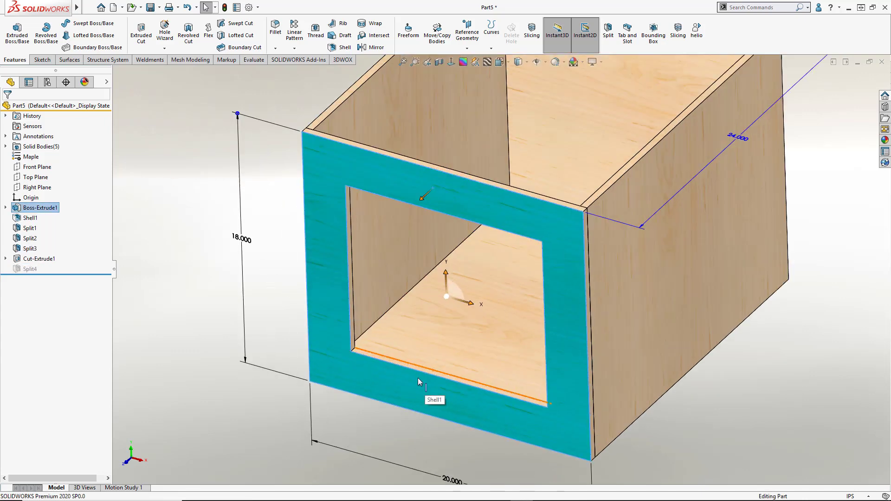
left_click(417, 372)
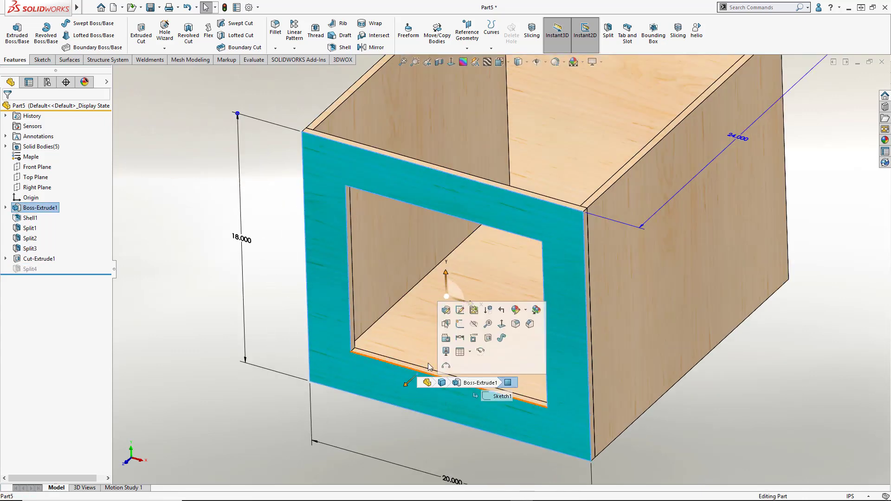
left_click(465, 336)
Draw four diagonal lines from each outer corner to the matching opening corner.
key("l")
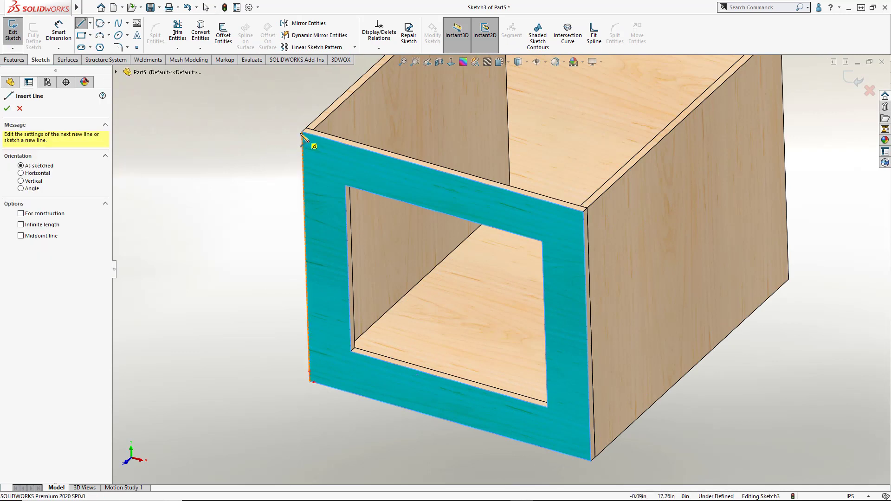
left_click(302, 132)
double_click(346, 186)
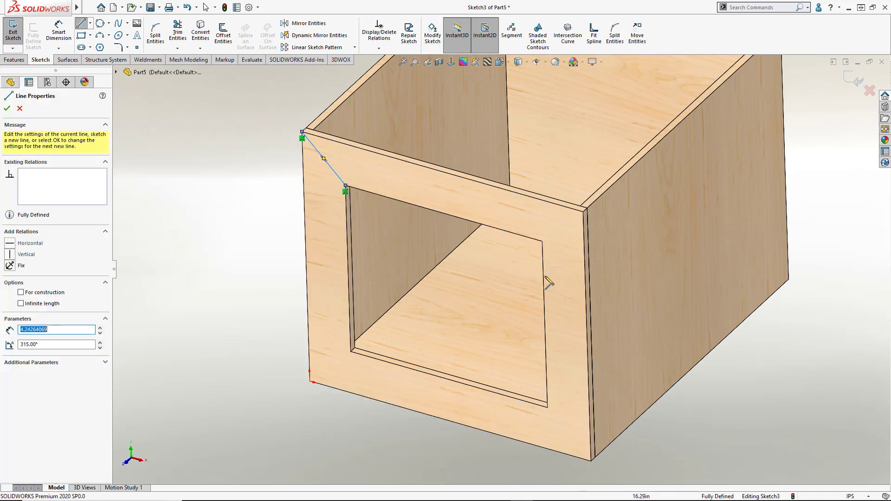
left_click(541, 241)
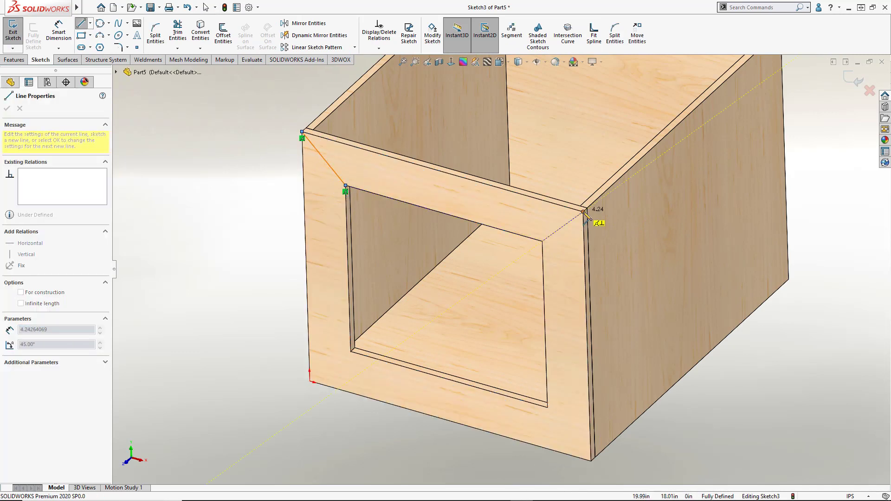
double_click(583, 213)
left_click(591, 461)
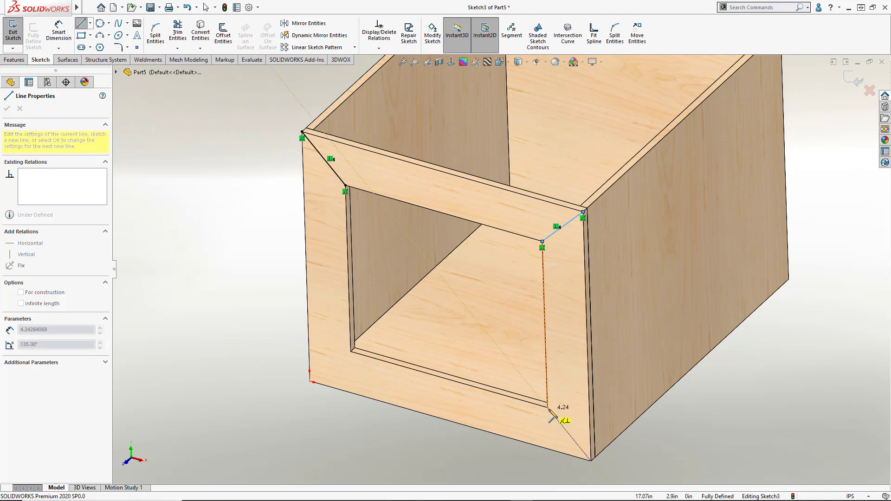
double_click(548, 408)
left_click(351, 352)
double_click(310, 381)
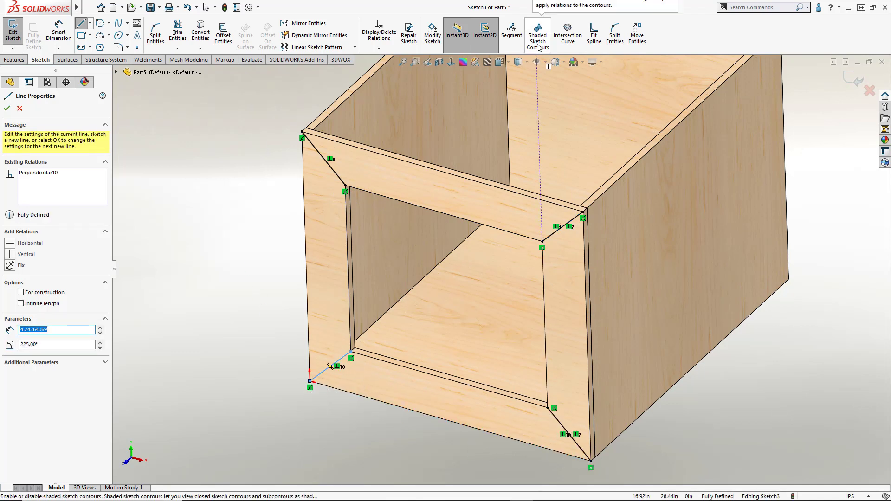
Split the frame along the diagonal sketch, keeping the left, top, right and bottom pieces.
left_click(21, 61)
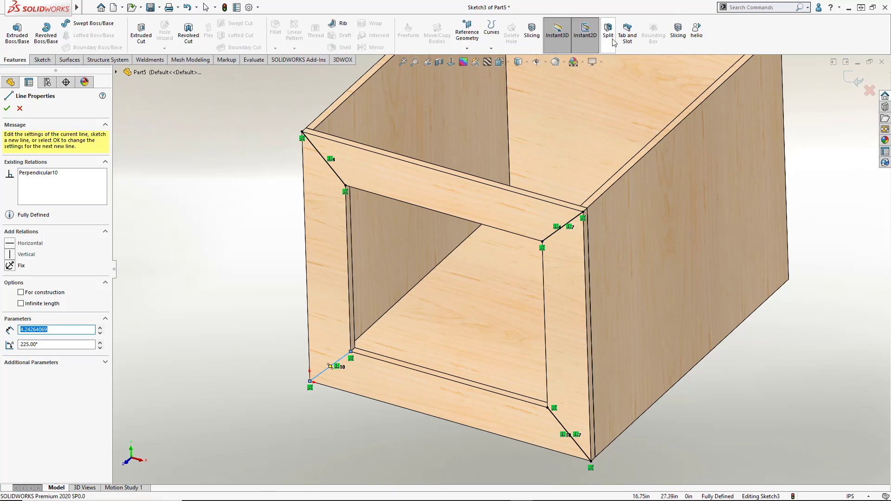
left_click(611, 40)
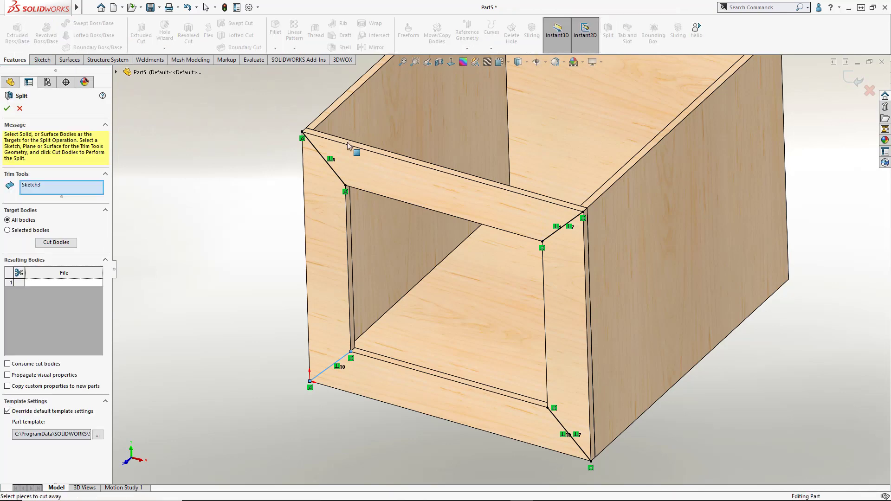
left_click(55, 242)
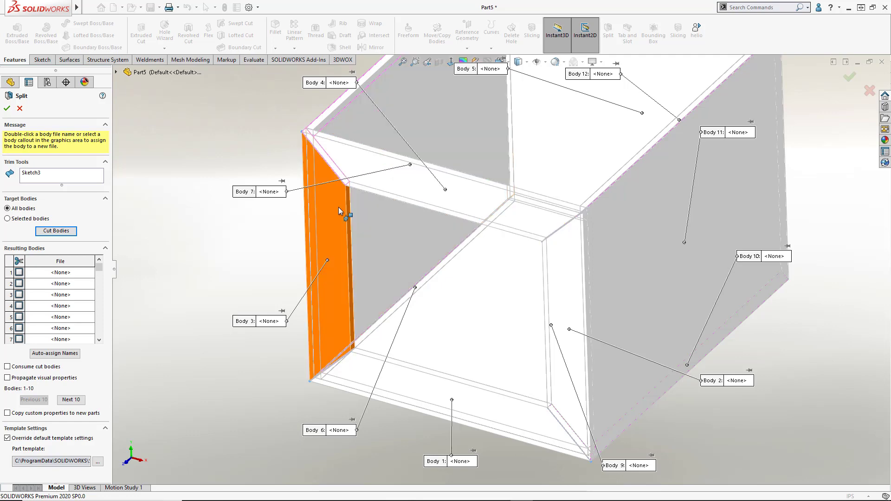
left_click(338, 207)
left_click(405, 185)
left_click(578, 293)
left_click(491, 403)
middle_click_drag(441, 209, 274, 123)
Create a new exploded view in the Default configuration, moving the right side panel outward.
left_click(47, 82)
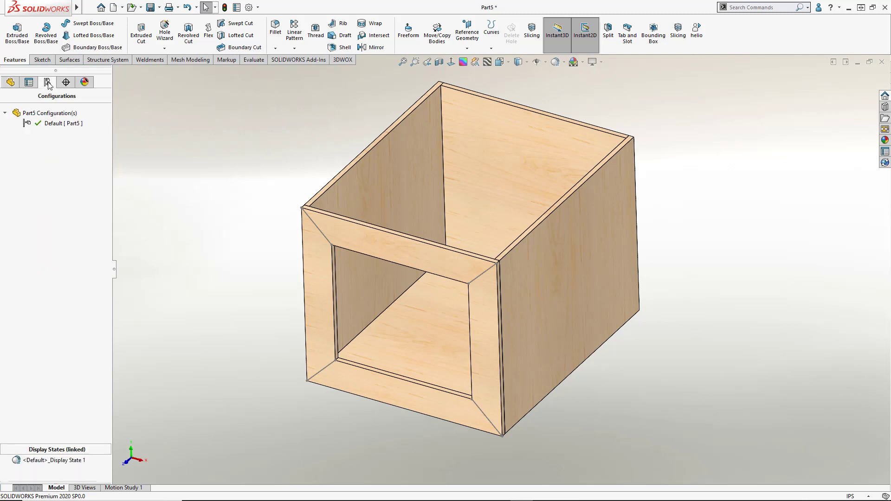
right_click(45, 124)
left_click(70, 131)
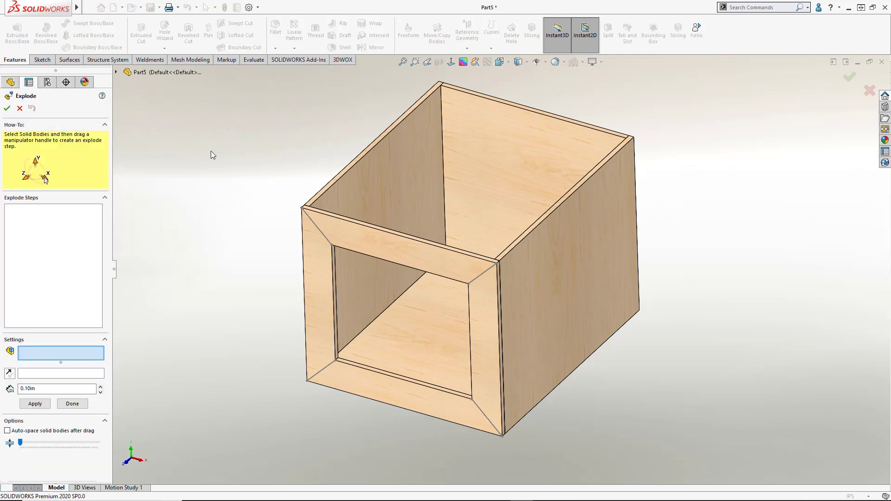
left_click(544, 260)
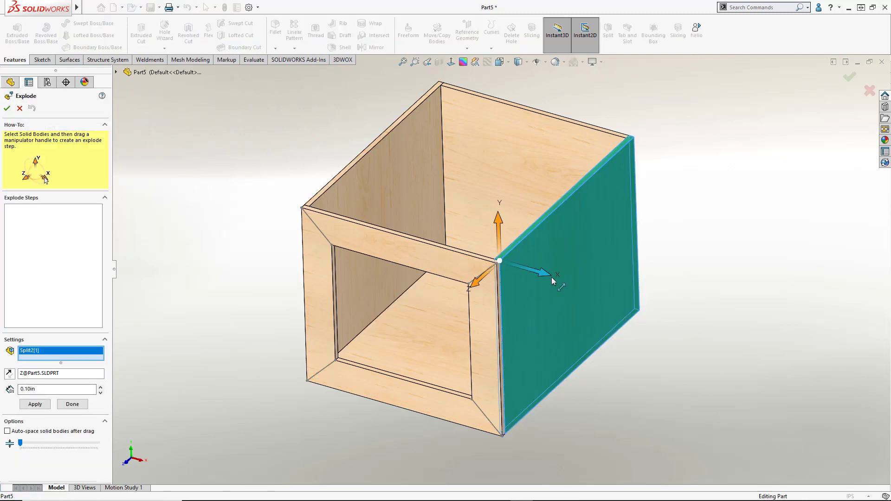
left_click_drag(591, 286, 697, 322)
key("Return")
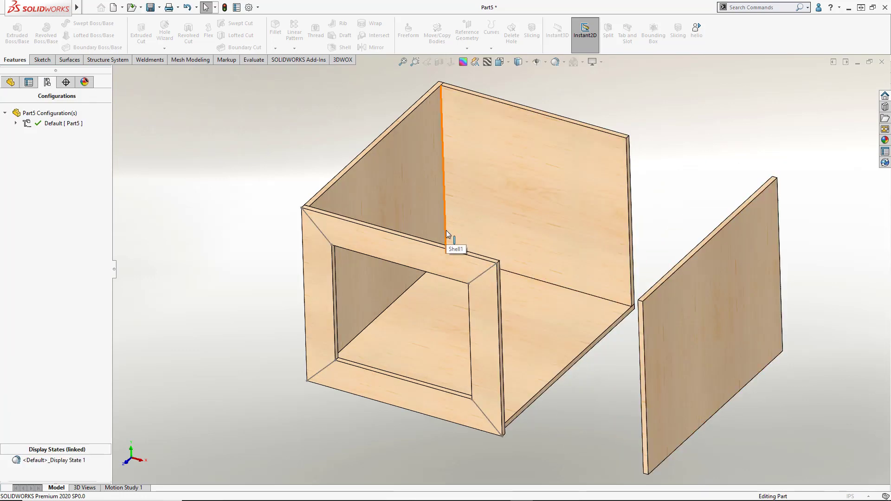
Explode the left side panel out to the left and the back panel behind.
right_click(50, 134)
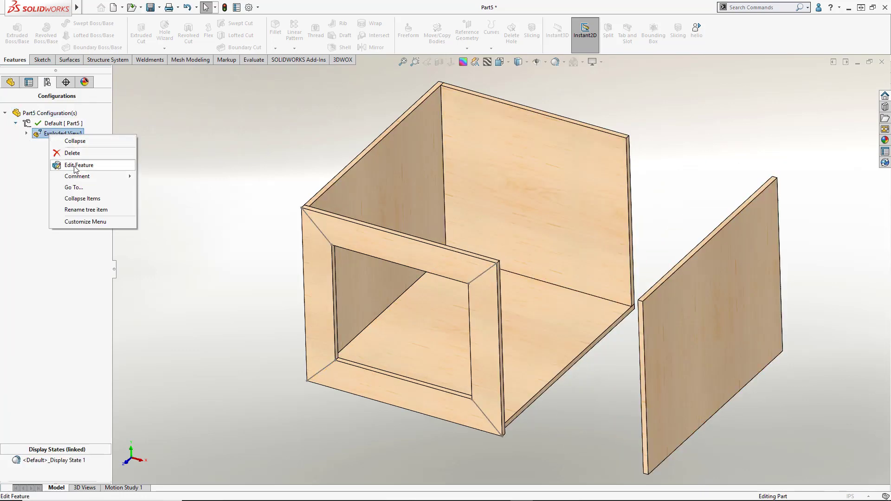
left_click(76, 165)
left_click(357, 199)
left_click_drag(352, 217, 234, 179)
left_click(556, 230)
left_click_drag(596, 160, 637, 137)
Pull the front frame forward, lifting the top member and dropping the bottom member.
left_click(406, 254)
left_click(316, 269)
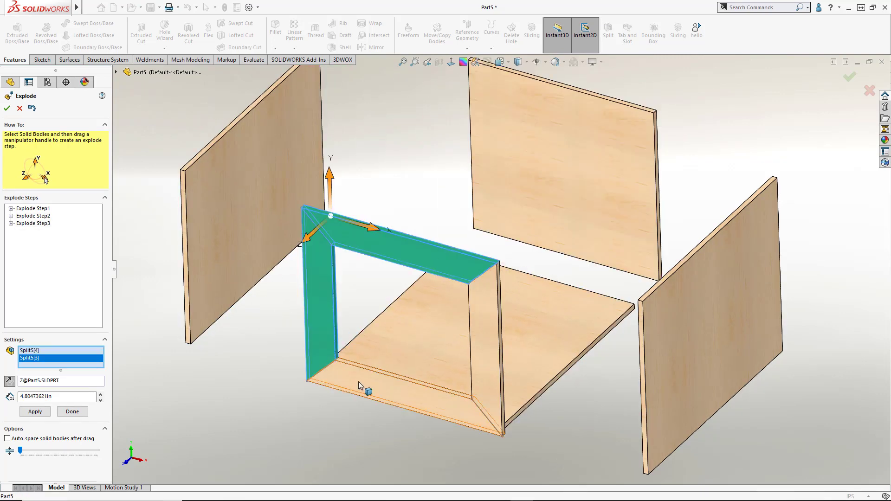
left_click(360, 382)
left_click(482, 394)
left_click_drag(470, 292, 424, 327)
left_click(350, 289)
left_click_drag(425, 283, 414, 197)
left_click(310, 439)
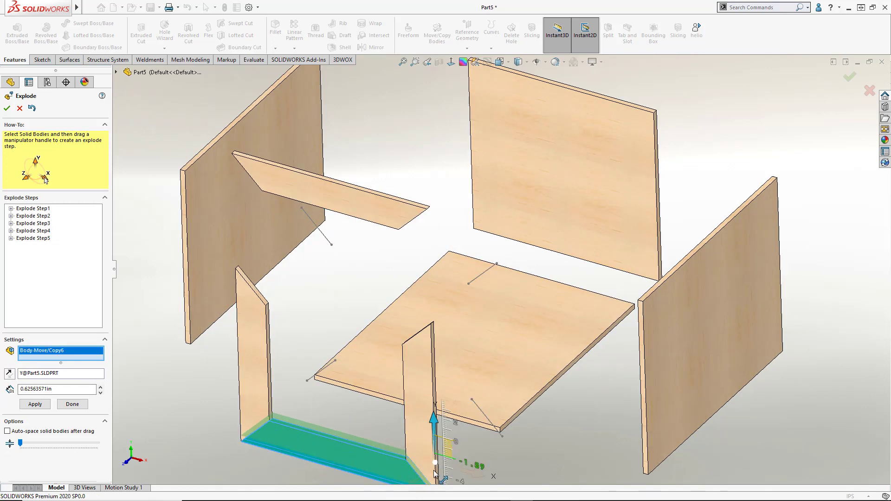
left_click_drag(426, 423, 417, 464)
key("f")
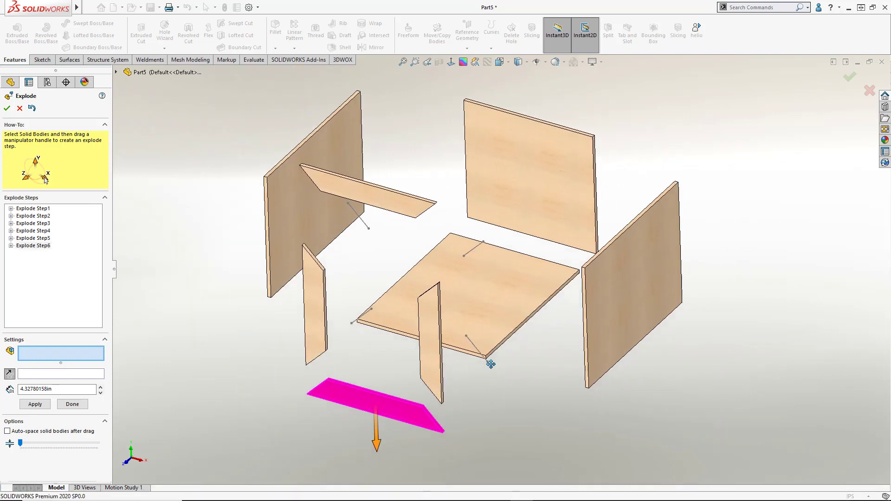
left_click(849, 77)
Collapse Exploded View1 back into the assembled cabinet.
middle_click_drag(455, 246, 427, 224)
right_click(60, 135)
left_click(83, 138)
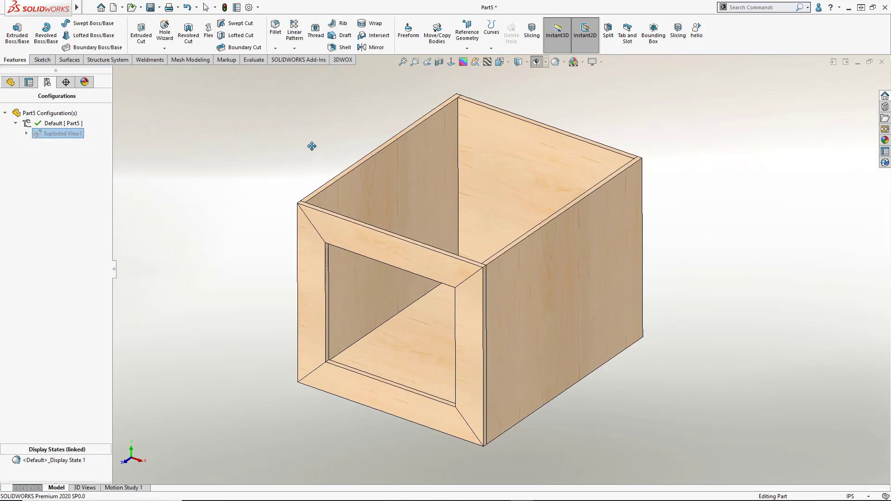
key("Escape")
left_click(11, 83)
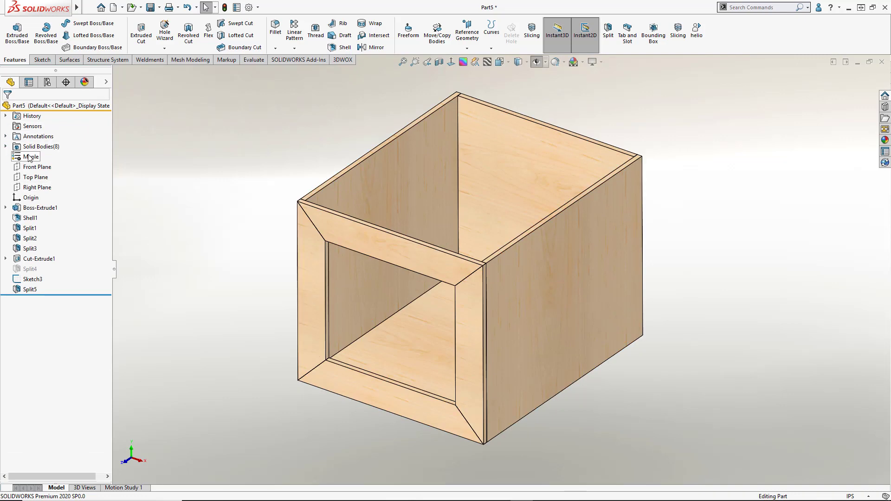
Convert the part to a weldment and set its cut list to update automatically.
left_click(150, 60)
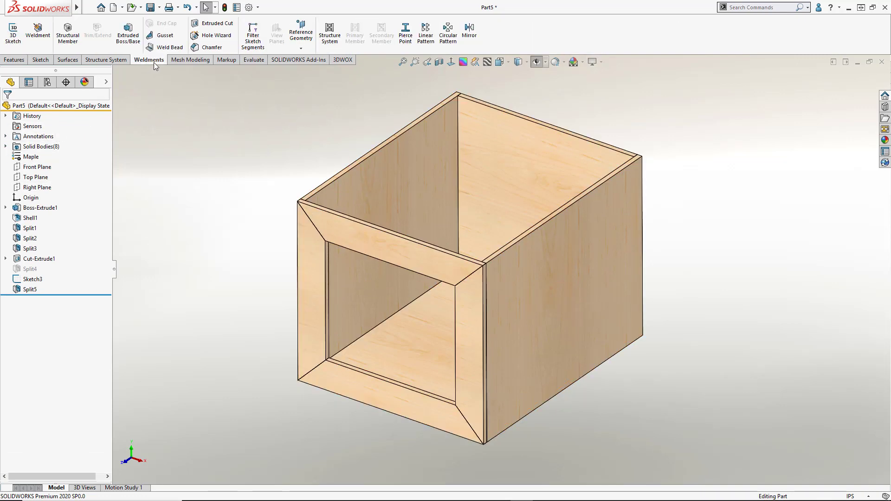
left_click(45, 41)
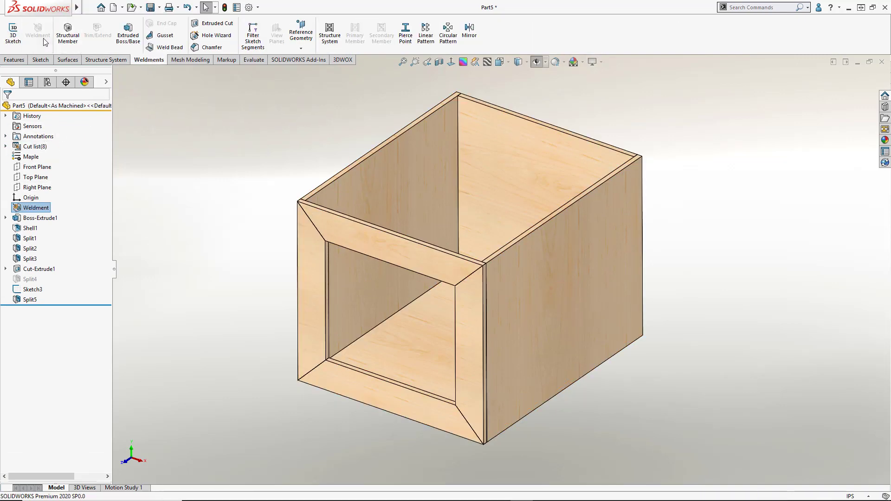
double_click(31, 147)
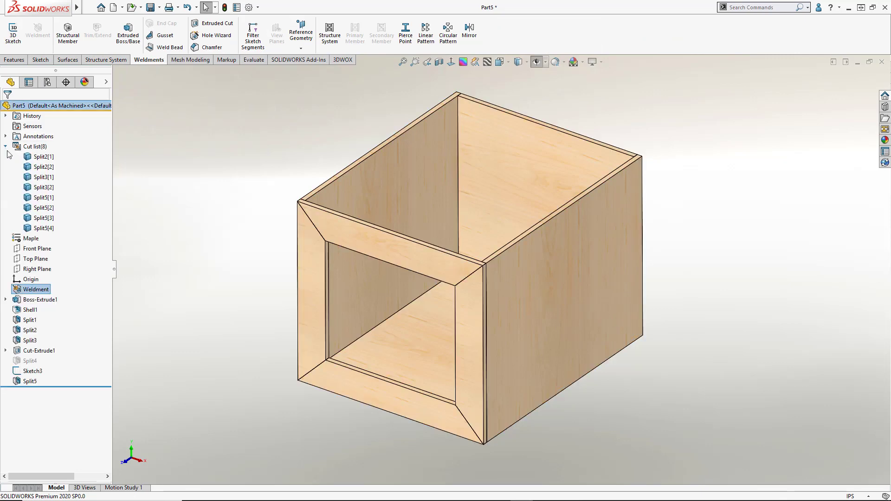
right_click(33, 147)
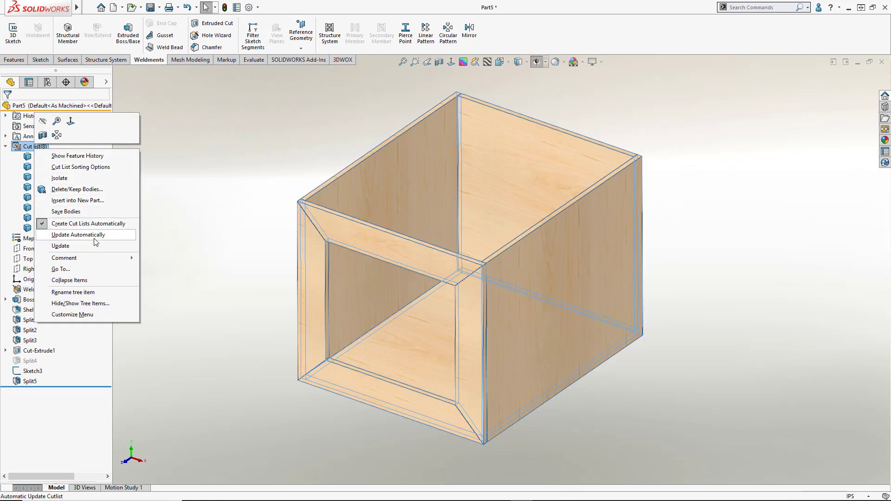
left_click(95, 235)
Highlight the bodies in Cut-List-Item1 through Cut-List-Item5.
left_click(62, 157)
left_click(58, 167)
left_click(58, 178)
left_click(58, 188)
left_click(58, 197)
Review the cut-list item properties for Items 1–4 and close without changes.
right_click(64, 186)
left_click(99, 208)
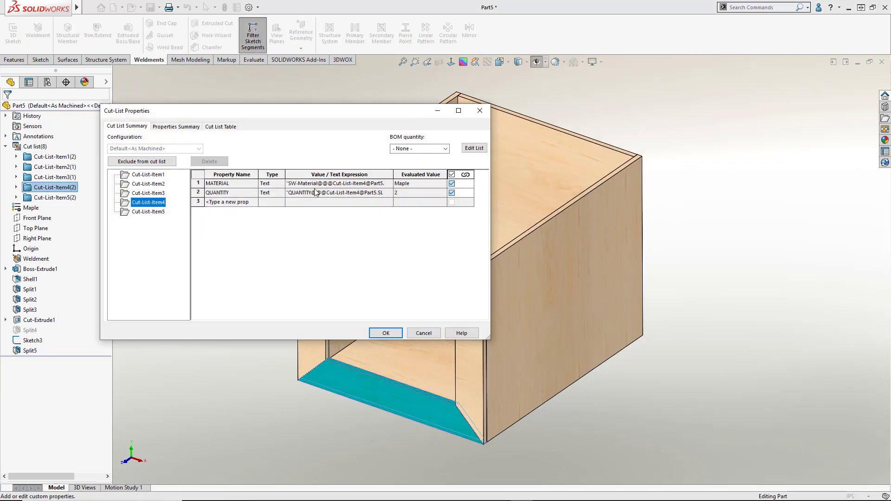
left_click(145, 193)
left_click(146, 184)
left_click(146, 175)
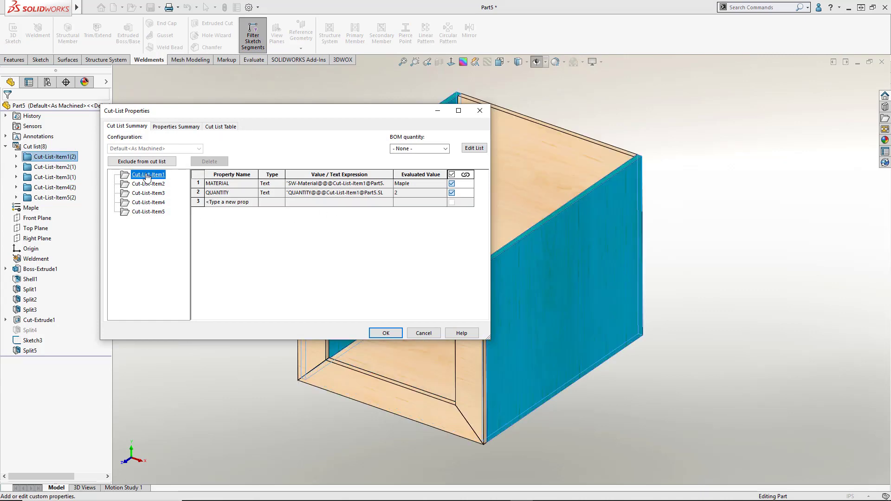
left_click(422, 333)
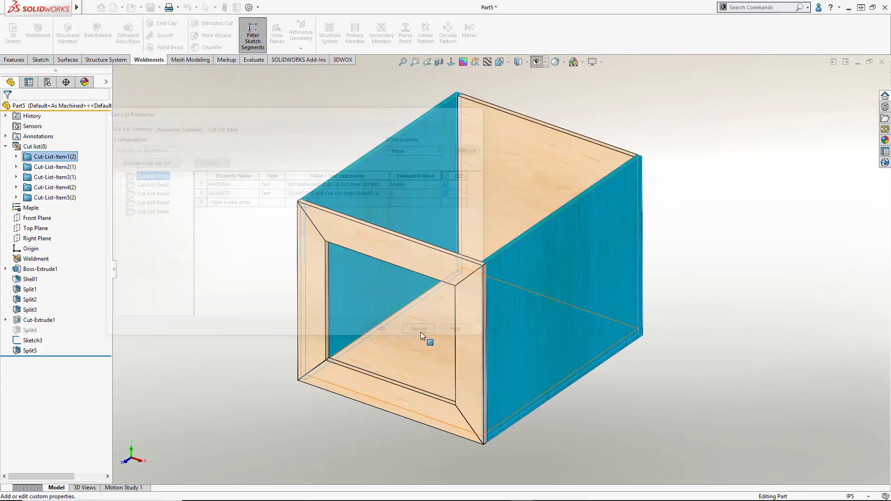
Create bounding boxes for the cut list and review each item's thickness, width and length properties.
right_click(31, 147)
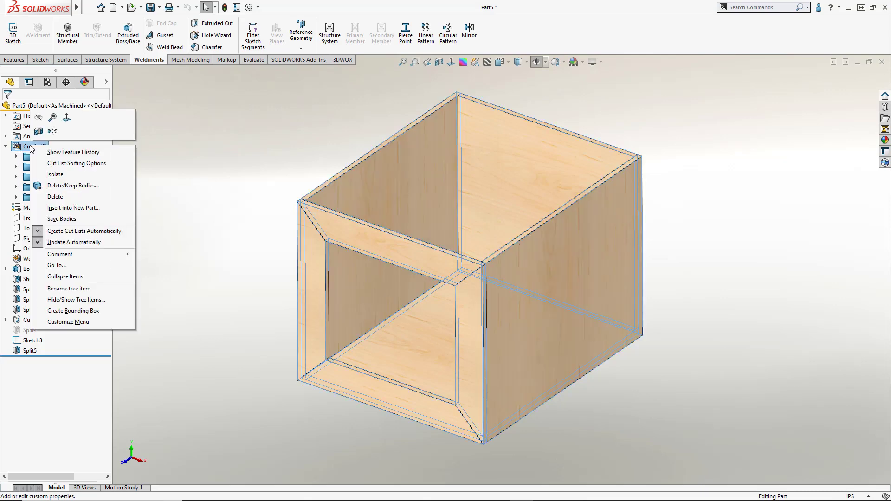
left_click(103, 315)
right_click(62, 157)
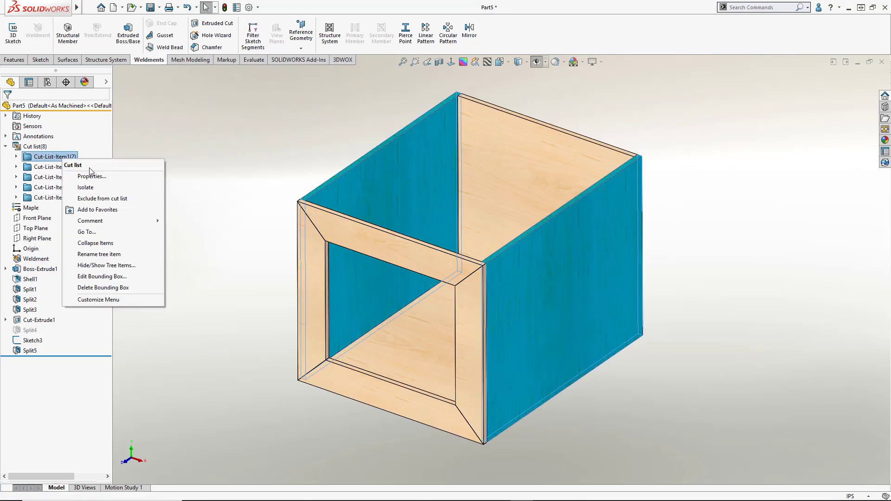
left_click(92, 176)
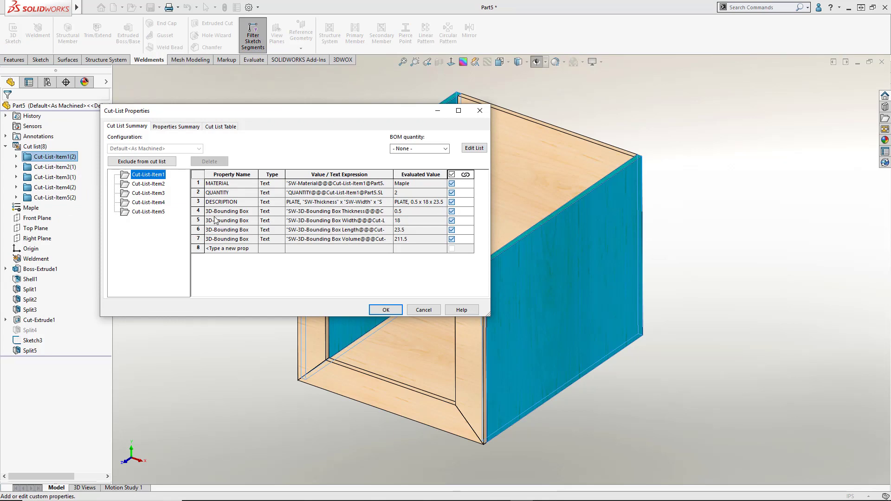
left_click(148, 183)
left_click(148, 193)
left_click(148, 202)
left_click(147, 212)
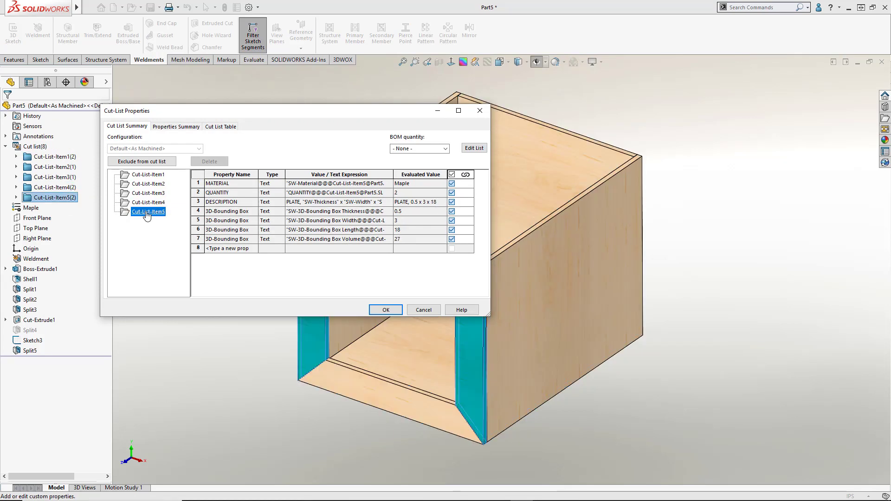
left_click(385, 310)
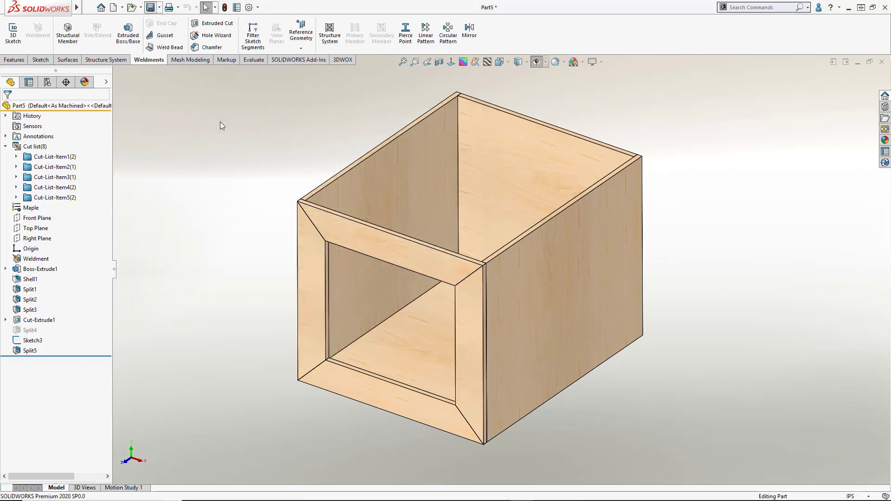
Save the part to the Desktop as Cabinet.
key("ctrl+s")
left_click(285, 168)
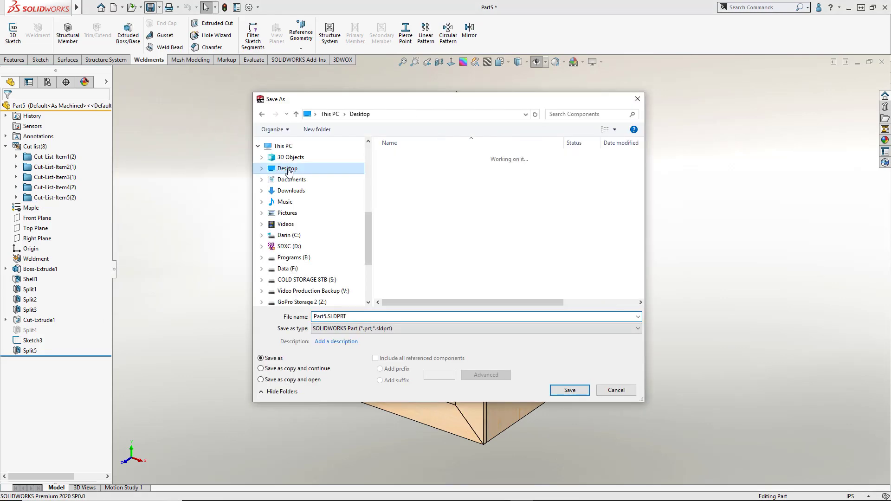
left_click(413, 316)
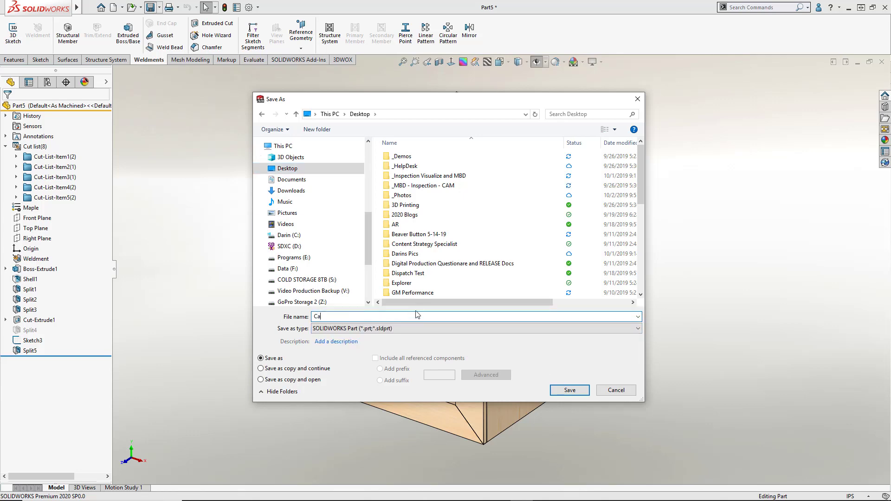
key("Return")
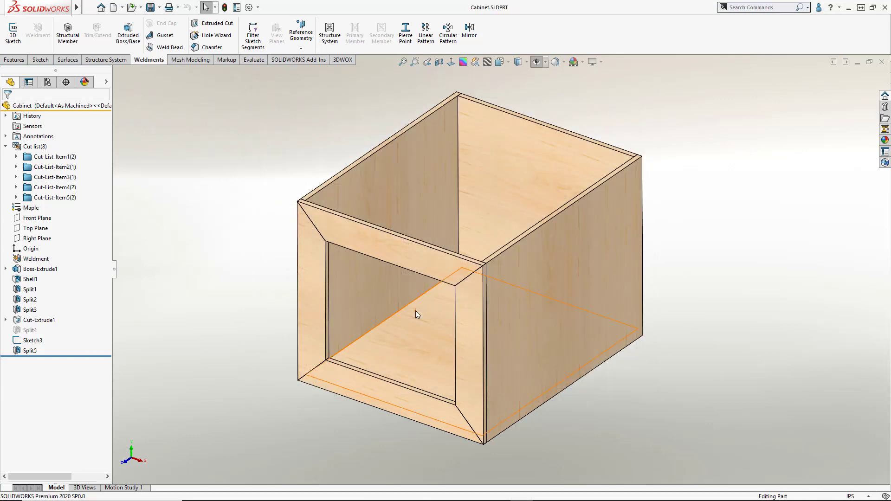
Create a C-size drawing from the part with an isometric exploded view.
left_click(122, 7)
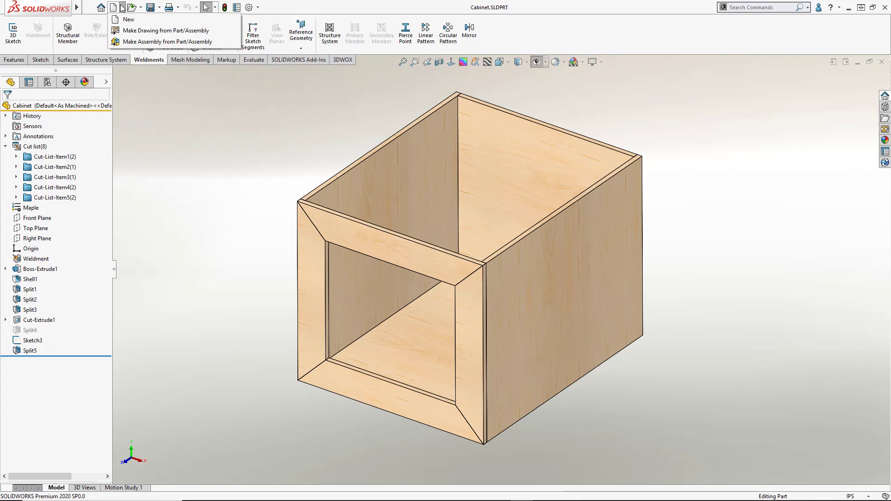
left_click(142, 29)
double_click(352, 157)
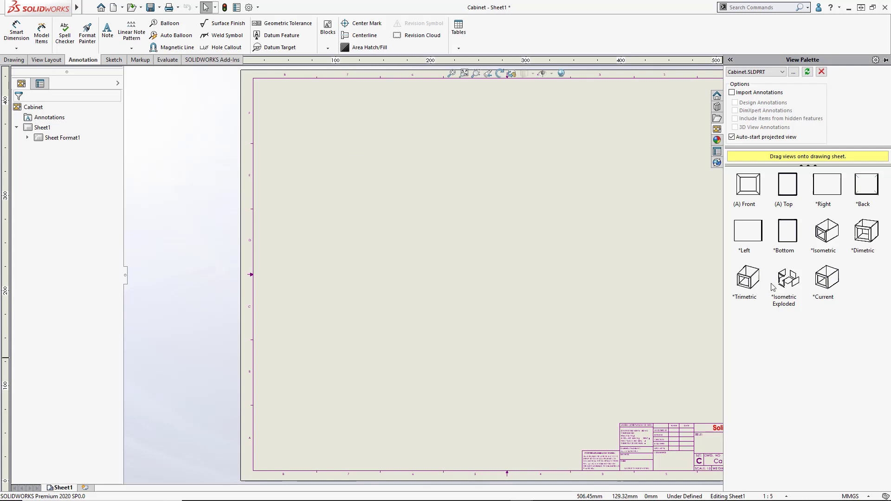
mouse_move(773, 286)
left_mouse_down()
mouse_move(536, 255)
mouse_move(428, 282)
mouse_move(453, 274)
left_mouse_up()
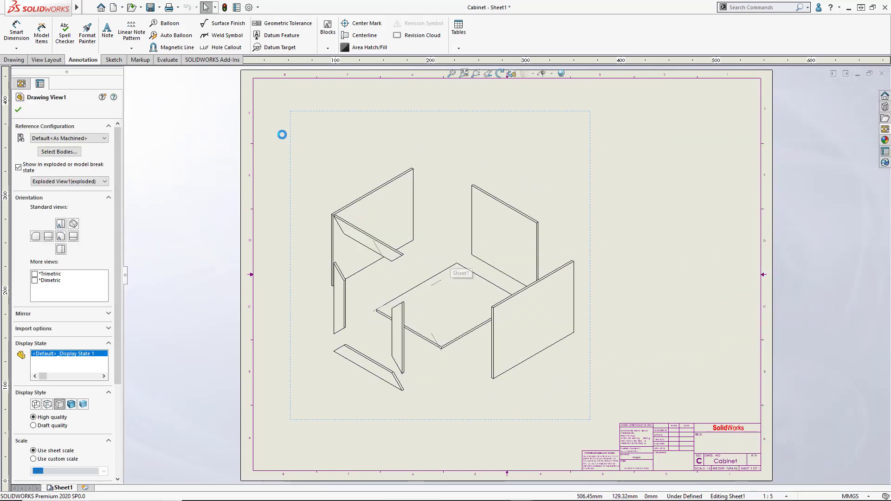
Set the exploded view to Shaded With Edges and rotate it slightly.
left_click(417, 145)
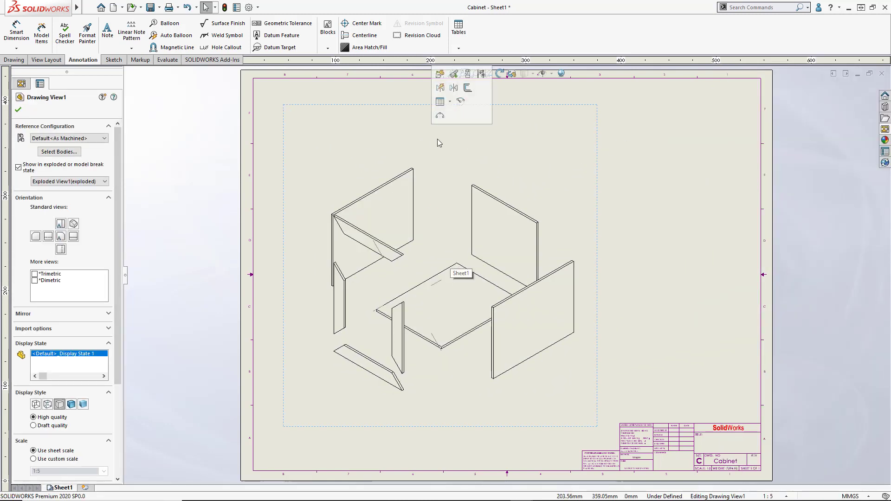
left_click(551, 74)
left_click(524, 73)
left_click(526, 87)
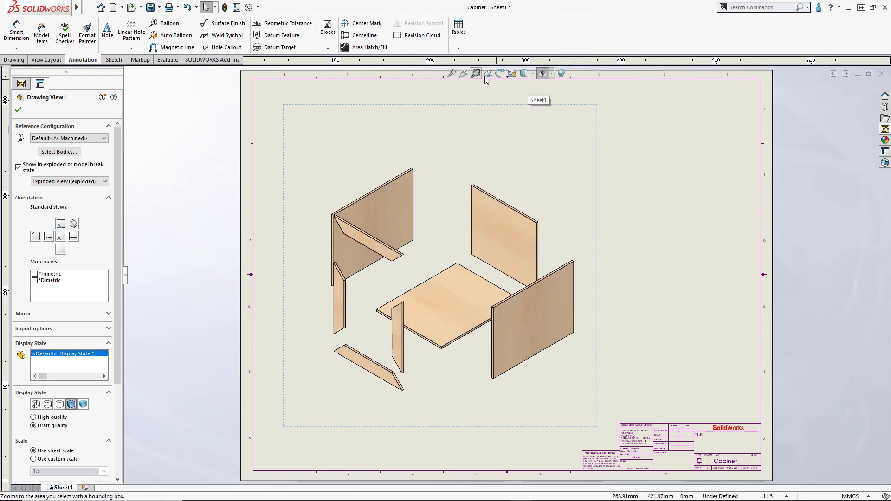
mouse_move(507, 140)
left_mouse_down()
mouse_move(441, 159)
mouse_move(453, 175)
mouse_move(452, 205)
left_mouse_up()
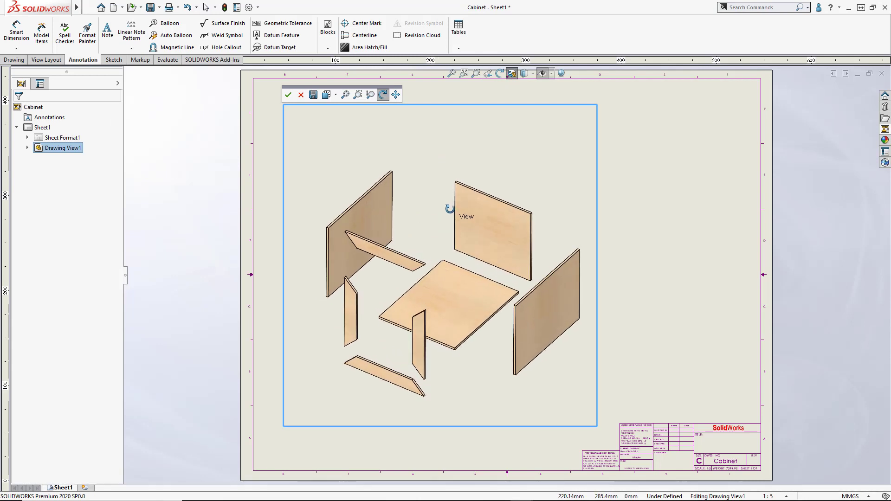
left_click(288, 95)
left_click(550, 172)
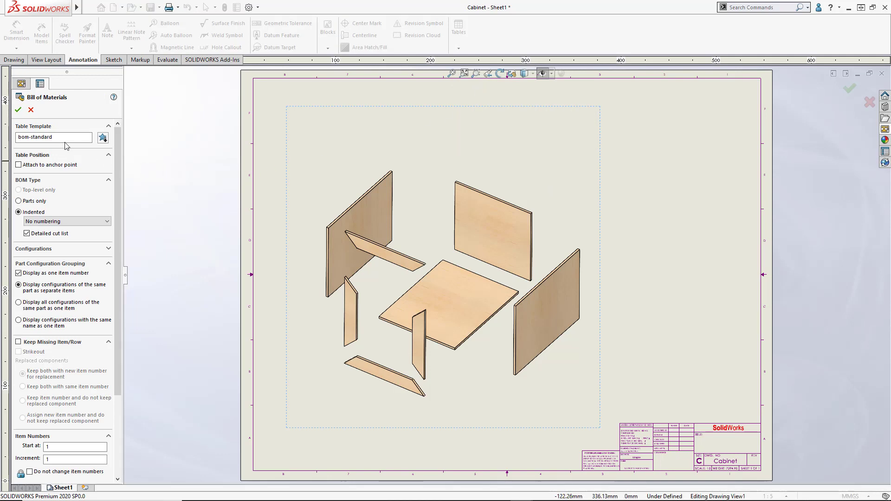
Insert a Bill of Materials from the bom-stock size template at the sheet's top-right corner.
left_click(102, 138)
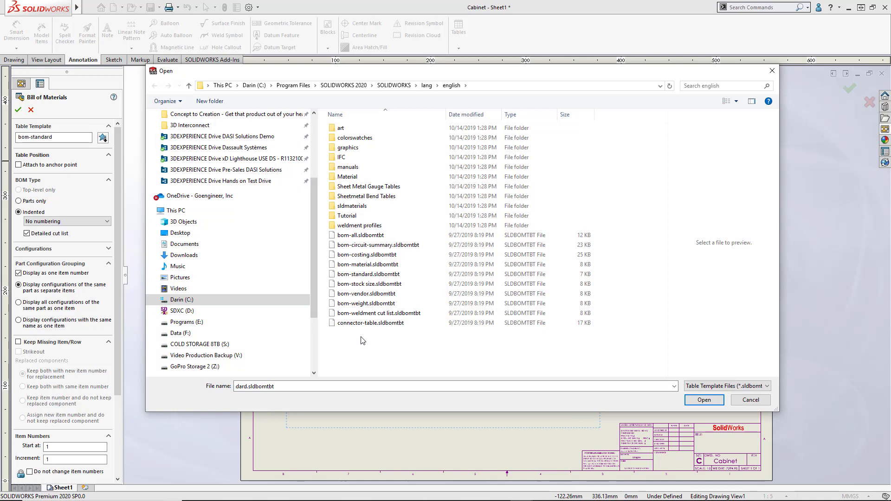
left_click(369, 283)
left_click(701, 400)
left_click(18, 110)
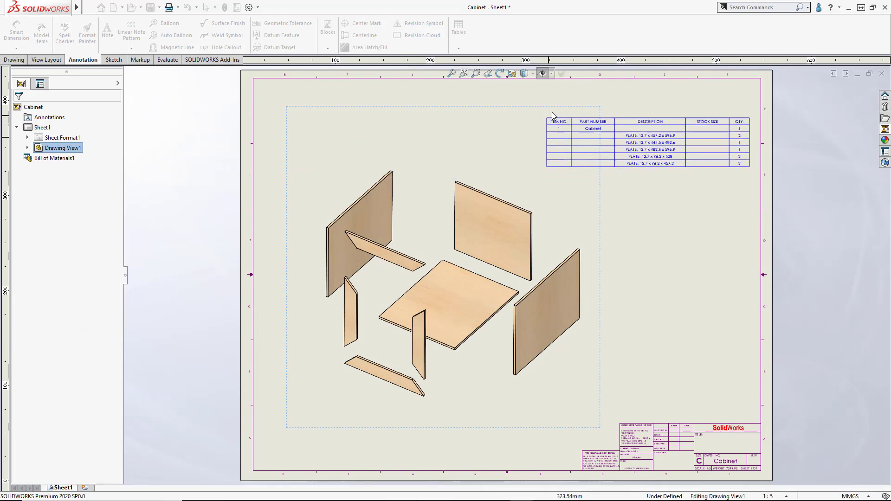
left_click(558, 84)
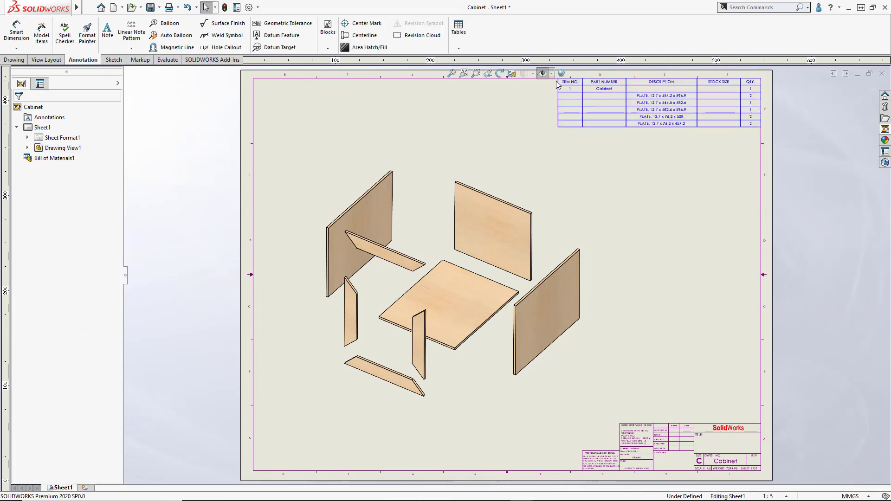
Insert a Weldment Cut List table for the drawing view below the bill of materials.
left_click(459, 133)
left_click(459, 48)
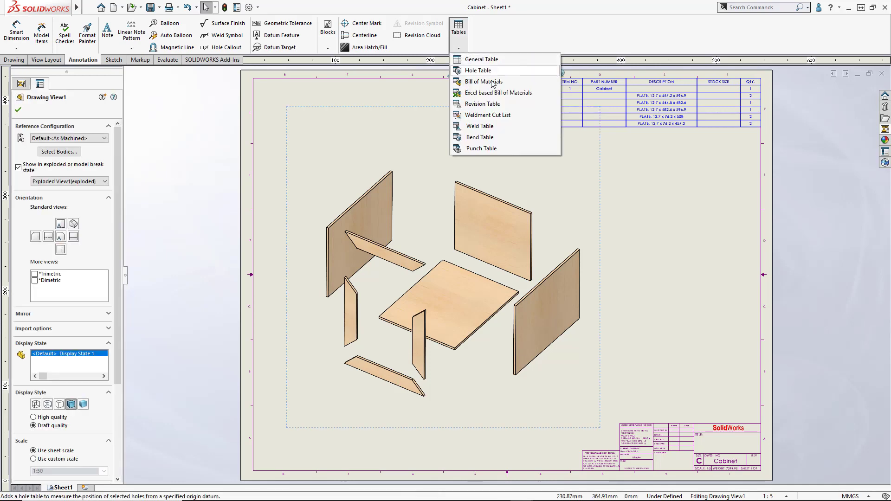
left_click(496, 116)
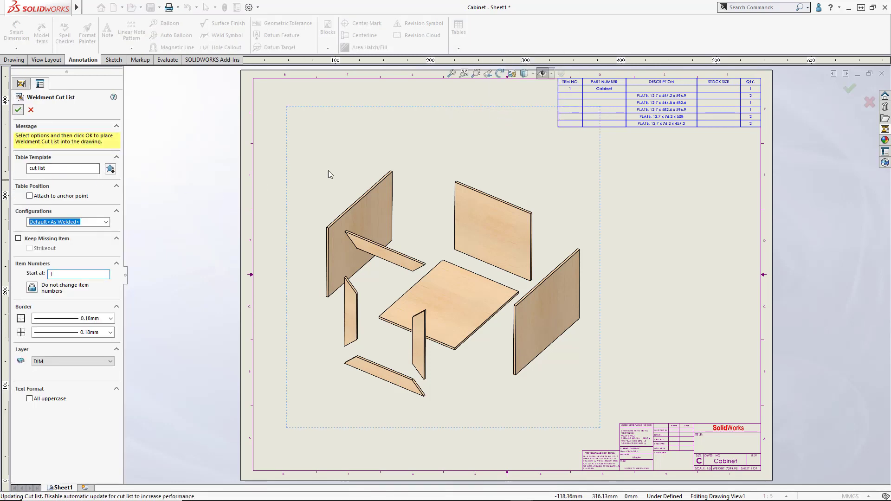
left_click(389, 176)
left_click(549, 168)
scroll(698, 183, "down", 5)
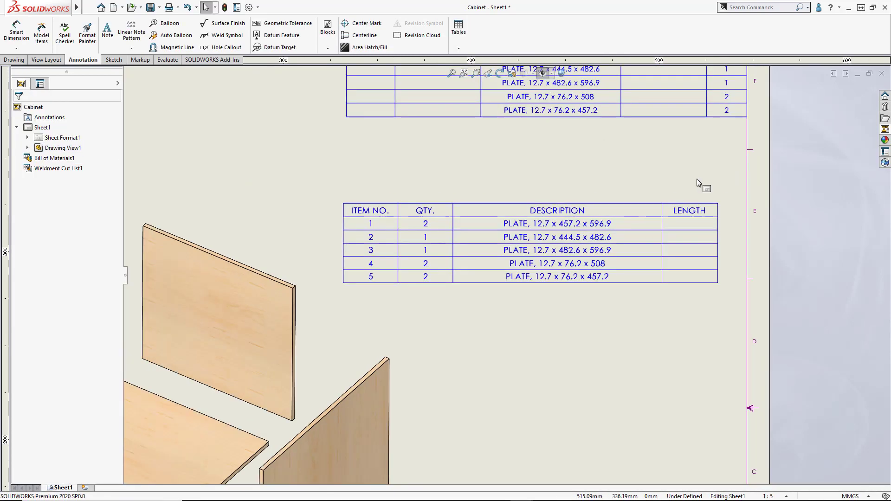
mouse_move(698, 182)
middle_mouse_down()
mouse_move(629, 183)
mouse_move(654, 247)
mouse_move(682, 151)
middle_mouse_up()
scroll(525, 188, "up", 5)
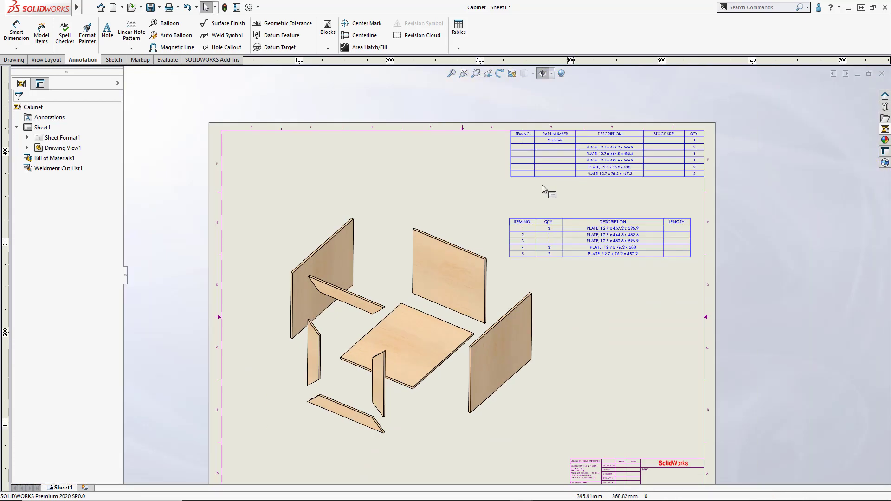
Try Auto Balloon on the exploded view, then cancel it.
left_click(372, 205)
left_click(169, 35)
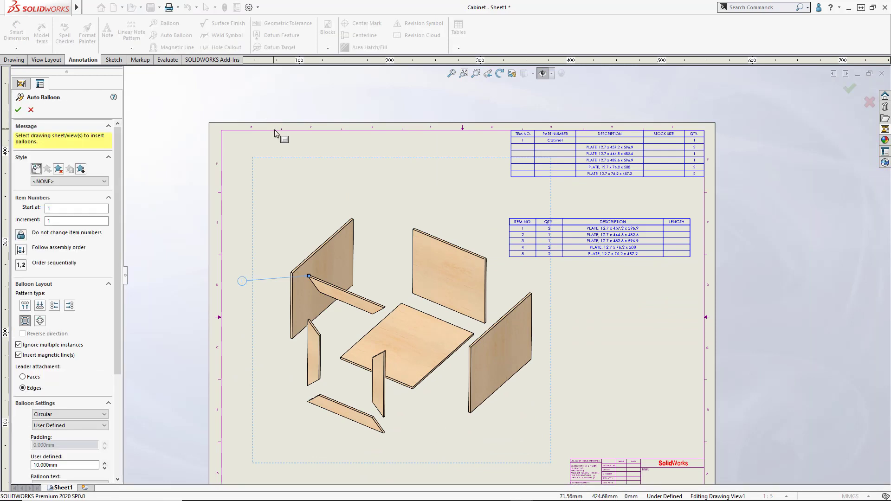
left_click(30, 109)
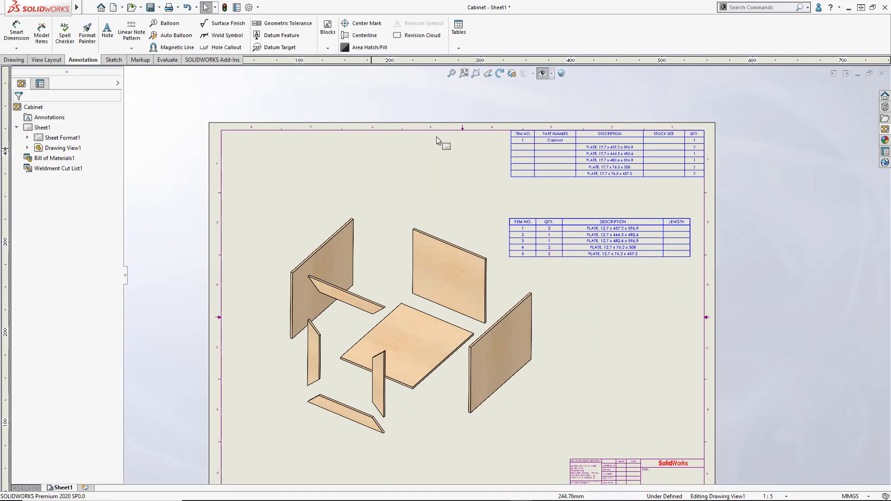
Delete the bill of materials, auto-balloon the exploded view, and reposition balloons 5 and 3.
left_click(507, 137)
key("Delete")
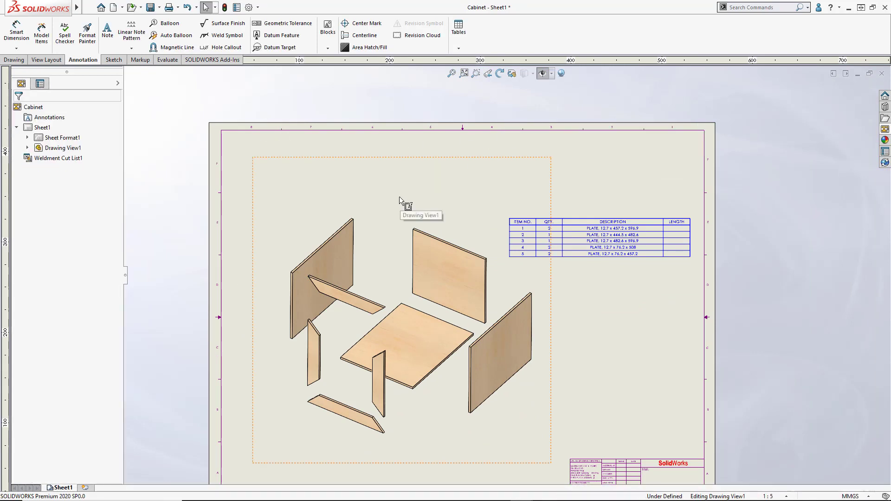
left_click(399, 196)
left_click(168, 37)
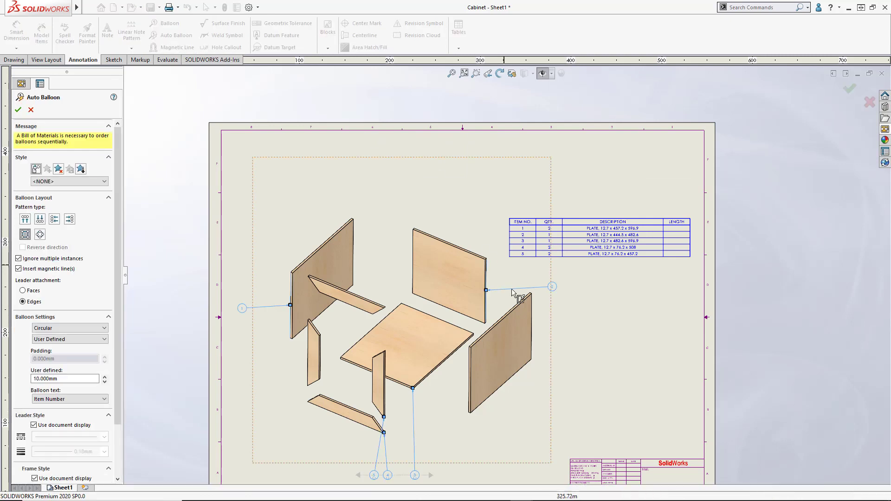
scroll(573, 359, "down", 1)
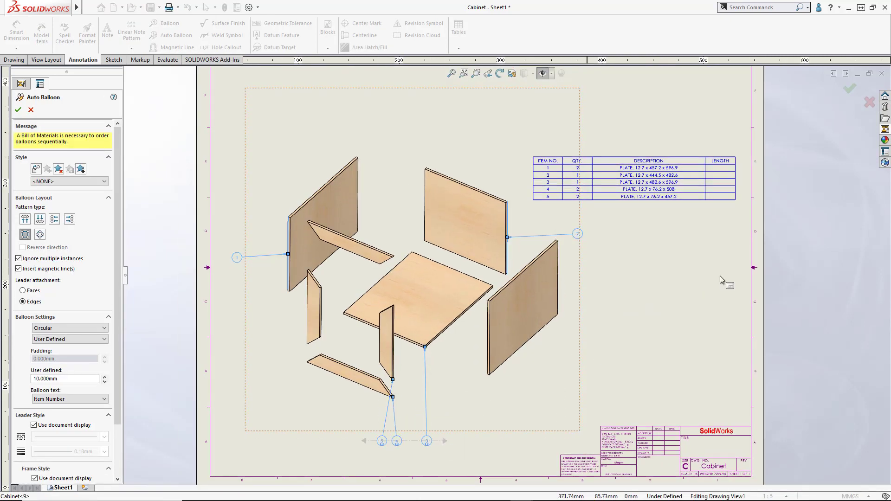
left_click(849, 88)
left_click_drag(383, 443, 505, 404)
left_click(645, 299)
Set the drawing's unit system to IPS (inches) and switch to the Cabinet part.
scroll(681, 327, "down", 1)
scroll(677, 325, "down", 1)
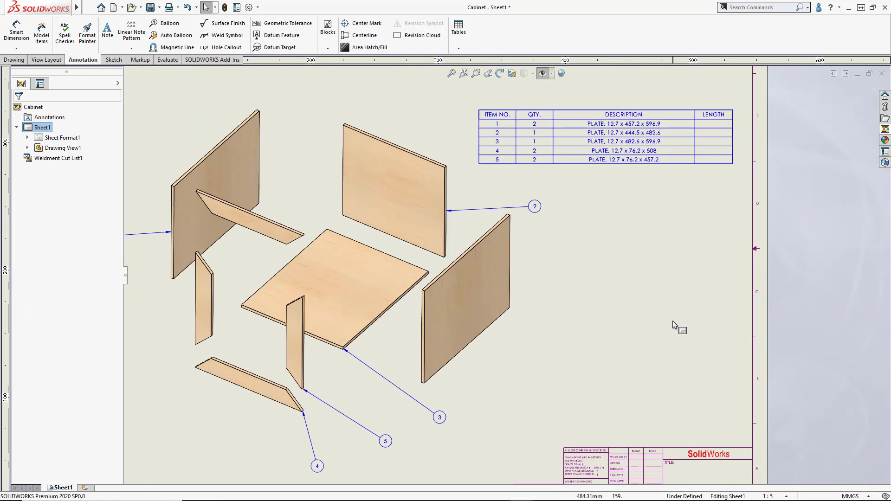
left_click(850, 496)
left_click(841, 470)
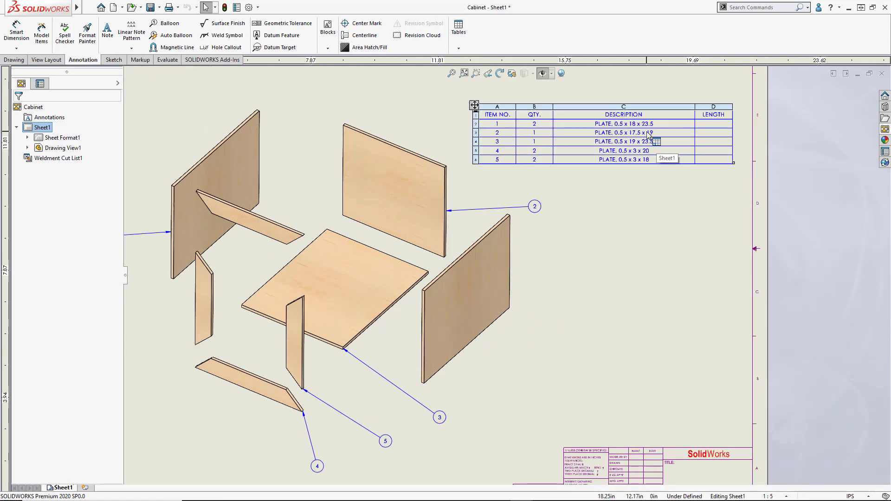
key("ctrl+Tab")
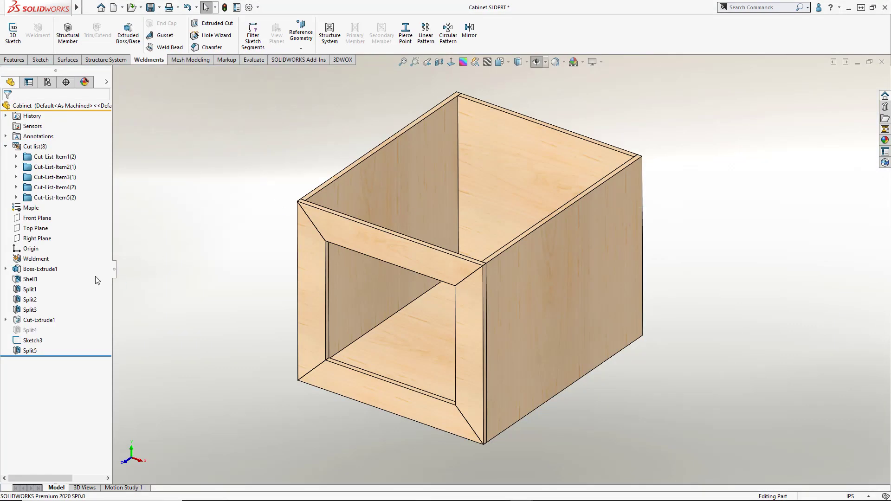
Edit Shell1 so the front face gets a 0.75 in multi-thickness, then return to the drawing.
left_click(97, 279)
left_click(35, 238)
left_click(46, 244)
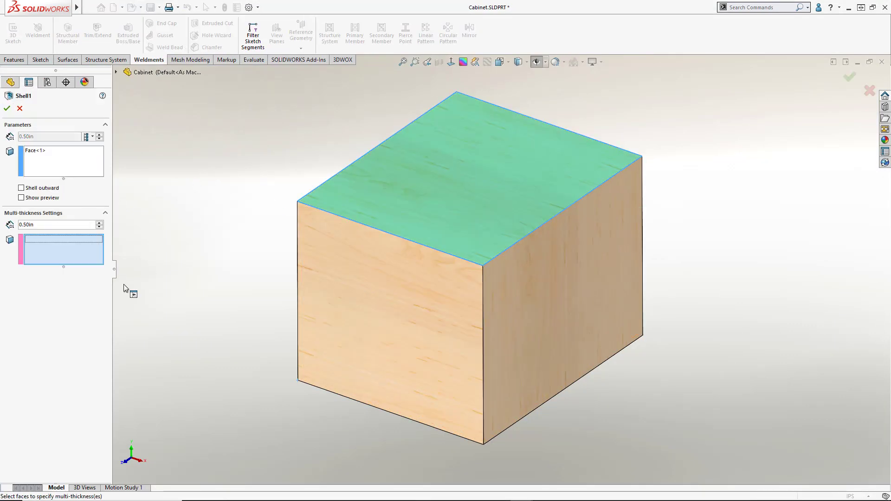
left_click(390, 323)
type(".75")
left_click(7, 108)
scroll(489, 265, "down", 5)
middle_click_drag(489, 265, 419, 82)
left_click(403, 62)
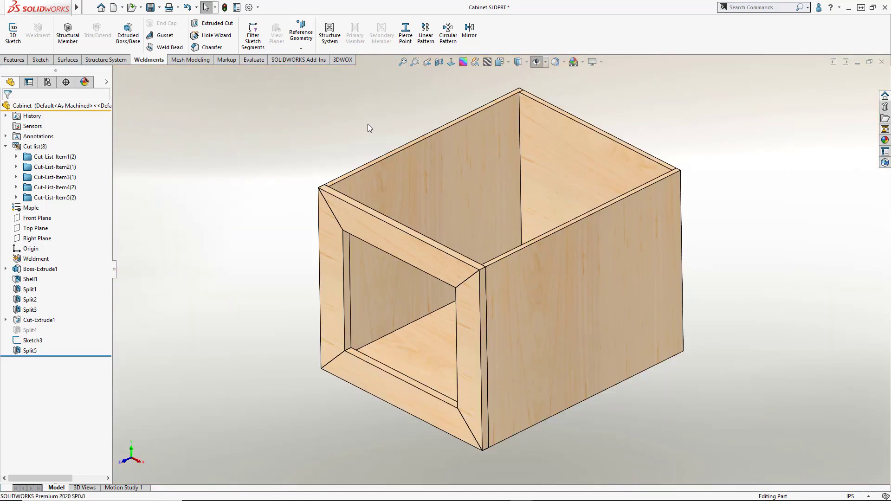
key("ctrl+Tab")
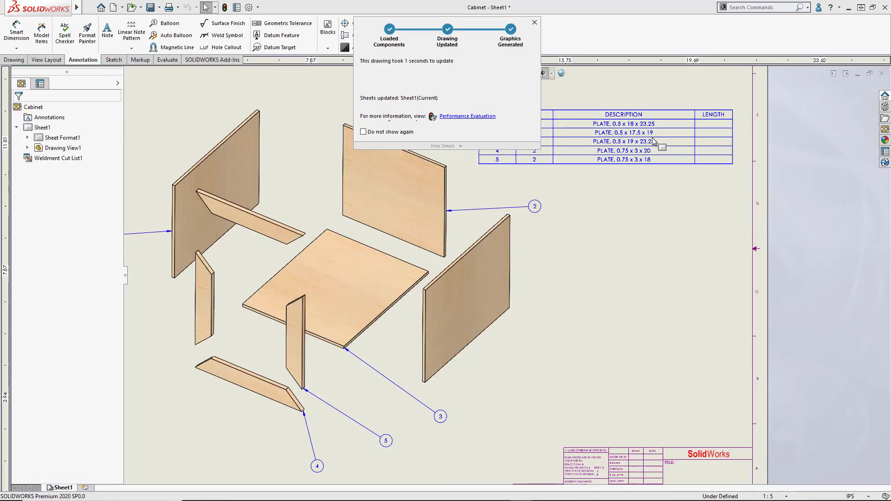
Zoom in to check the 0.75-inch plates in the cut list, then fit the sheet to view.
scroll(650, 111, "down", 5)
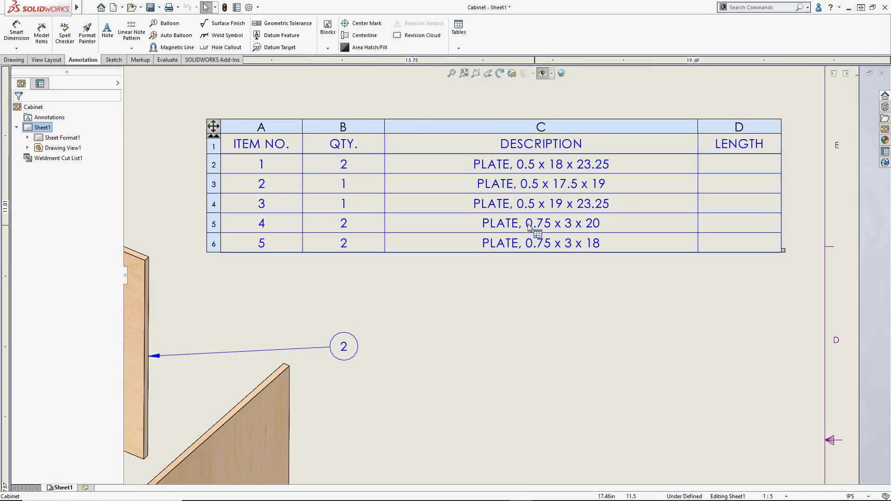
left_click(463, 73)
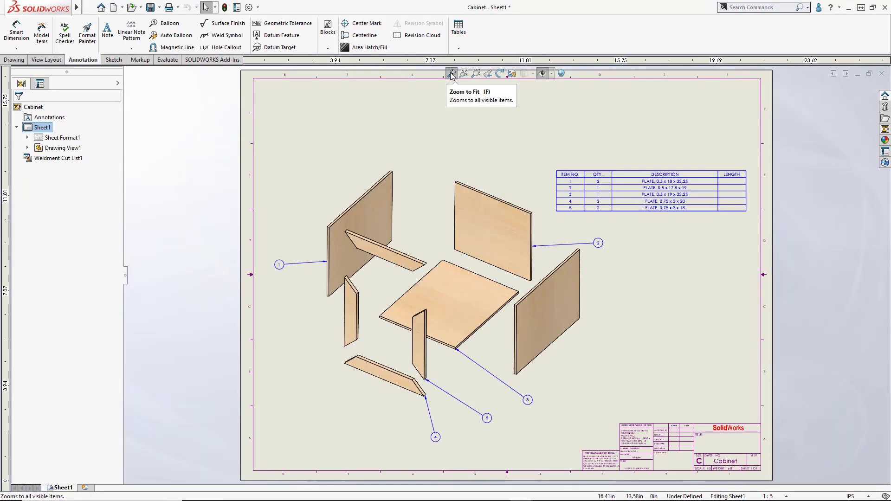